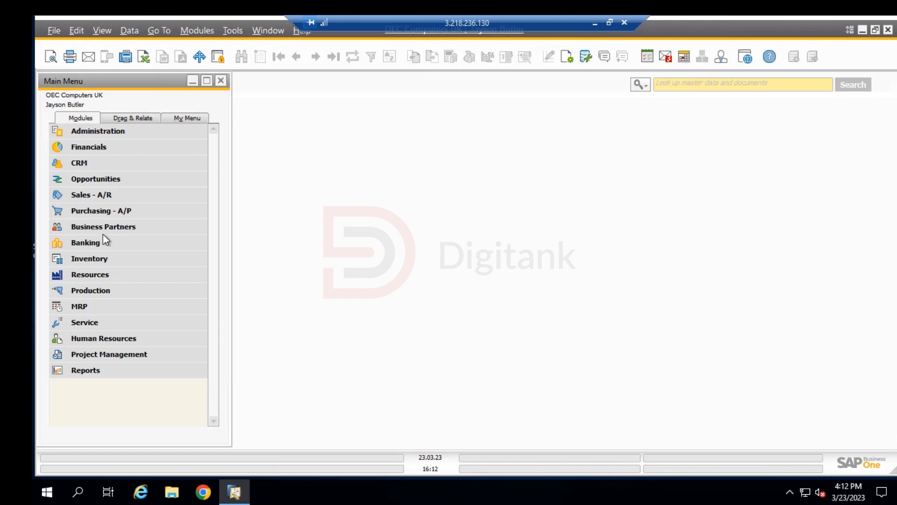
Step: Create a new sales order in the Sales - A/R module for the customer Microchips
click(111, 196)
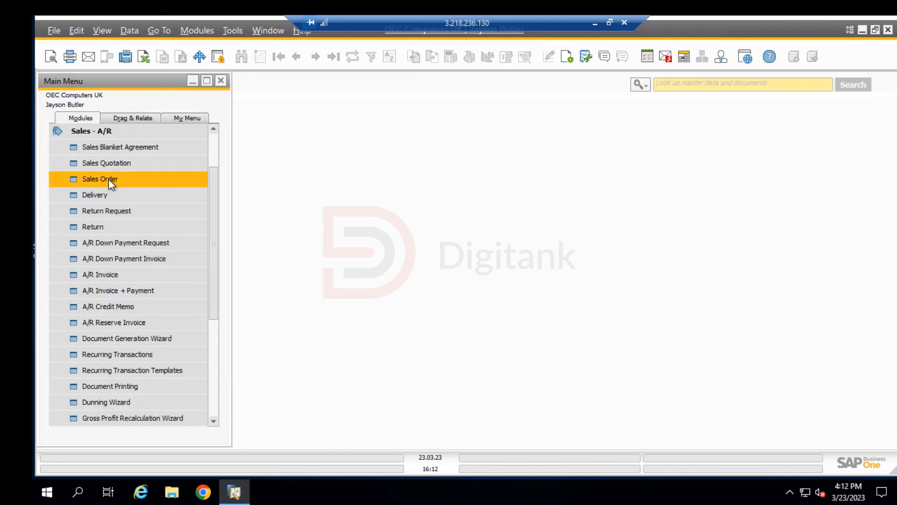
click(109, 179)
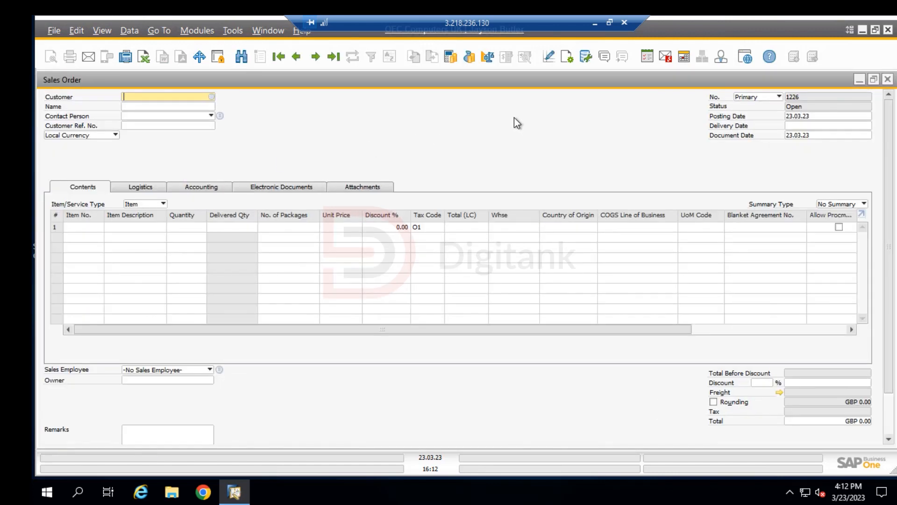
click(211, 96)
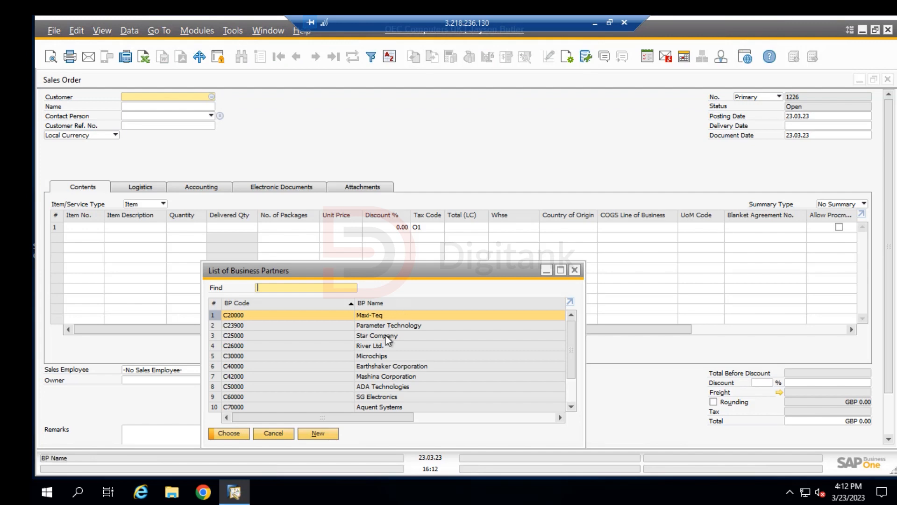
click(274, 355)
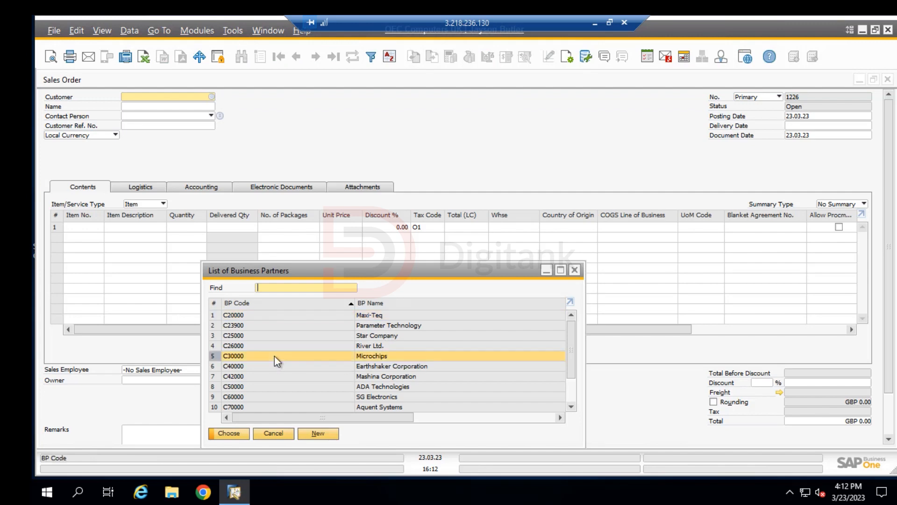
click(229, 434)
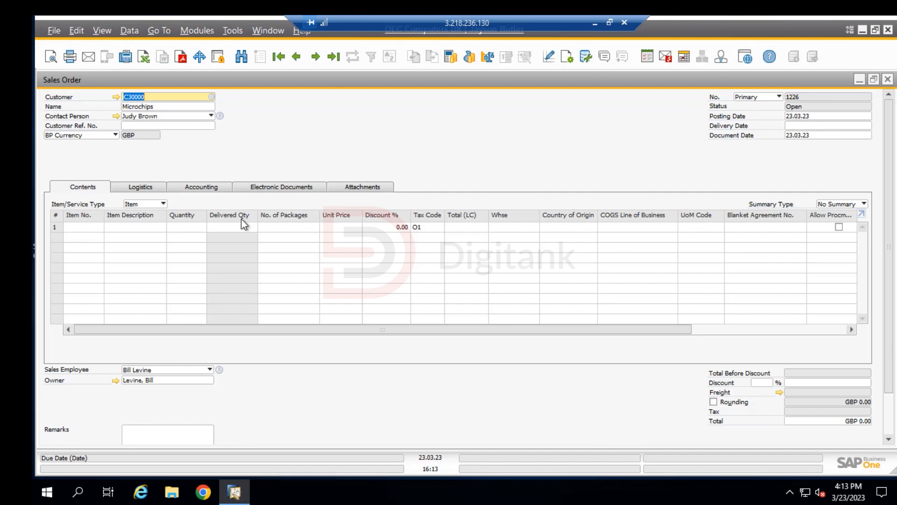
Step: Copy the Microchips blanket agreement 5 into the sales order, drawing all data
click(82, 227)
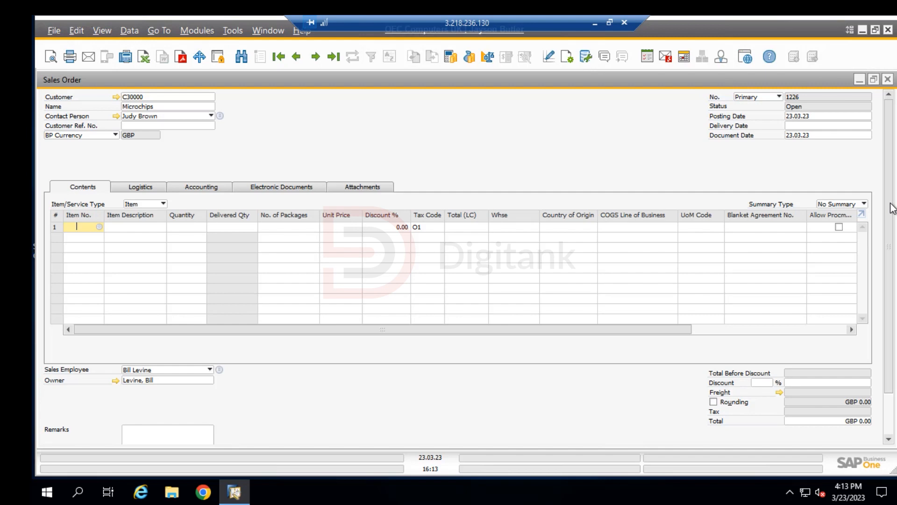
scroll(892, 208, down, 3)
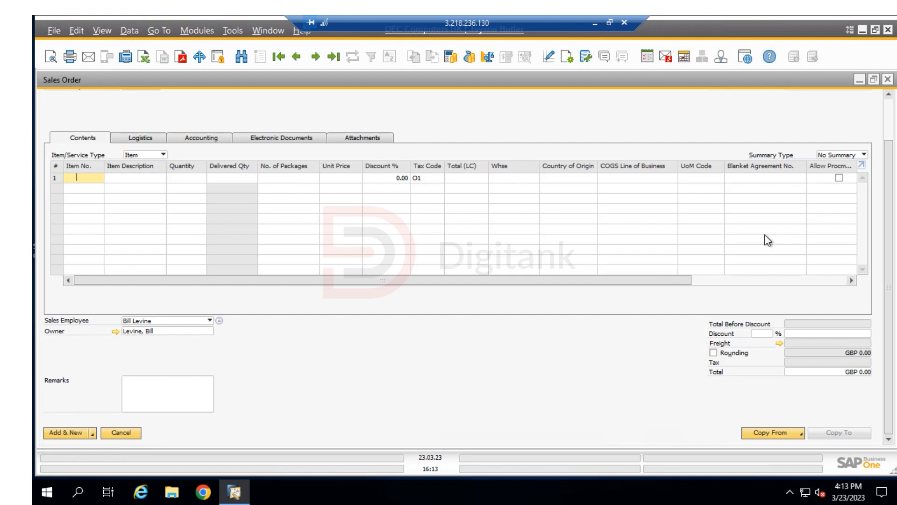
click(796, 431)
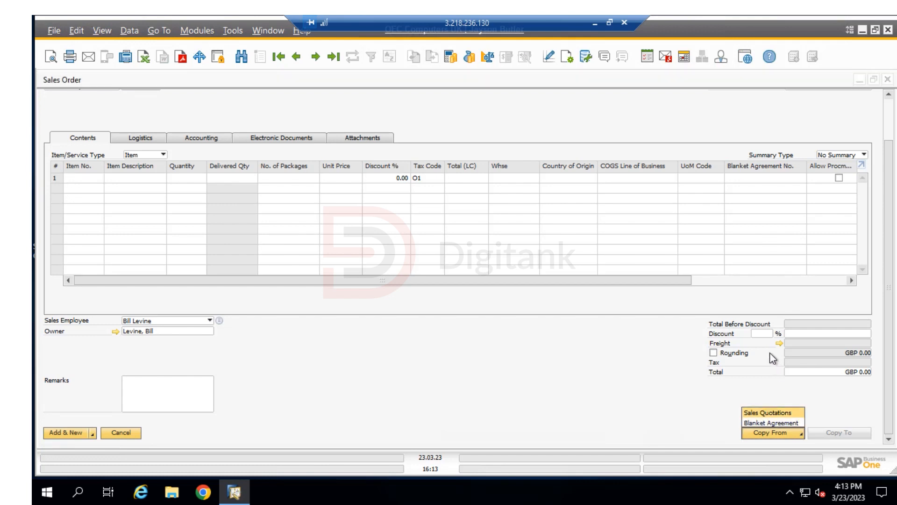
click(773, 422)
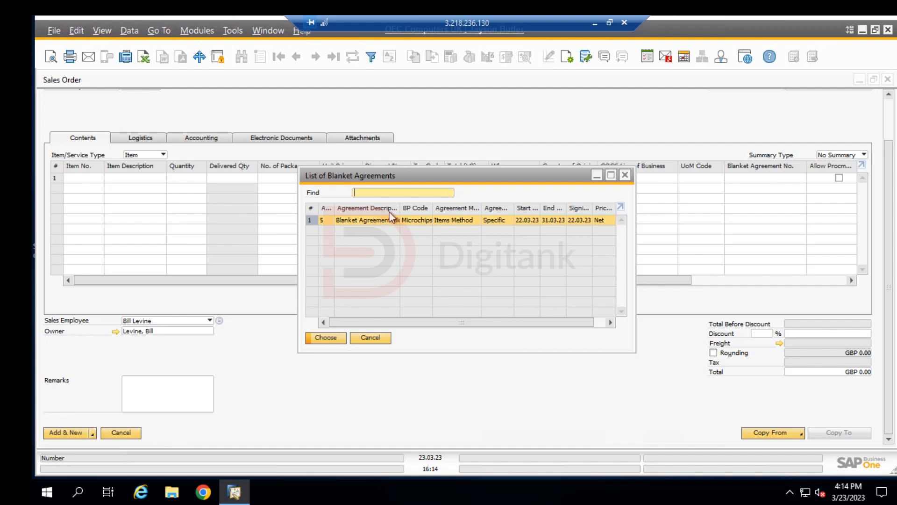
click(330, 336)
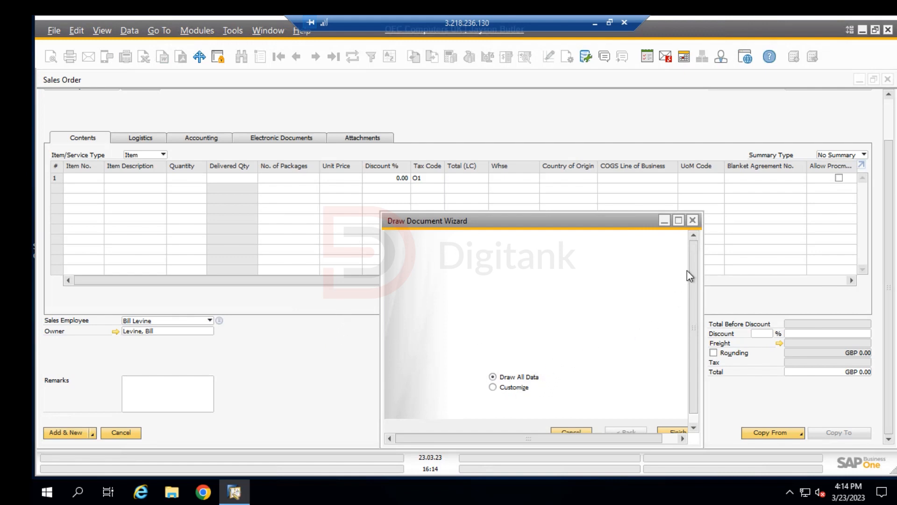
scroll(692, 268, down, 1)
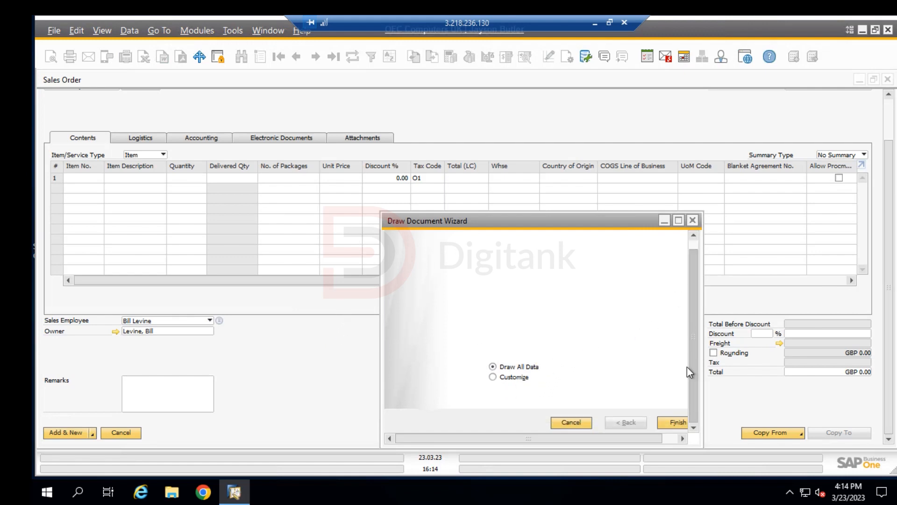
click(677, 420)
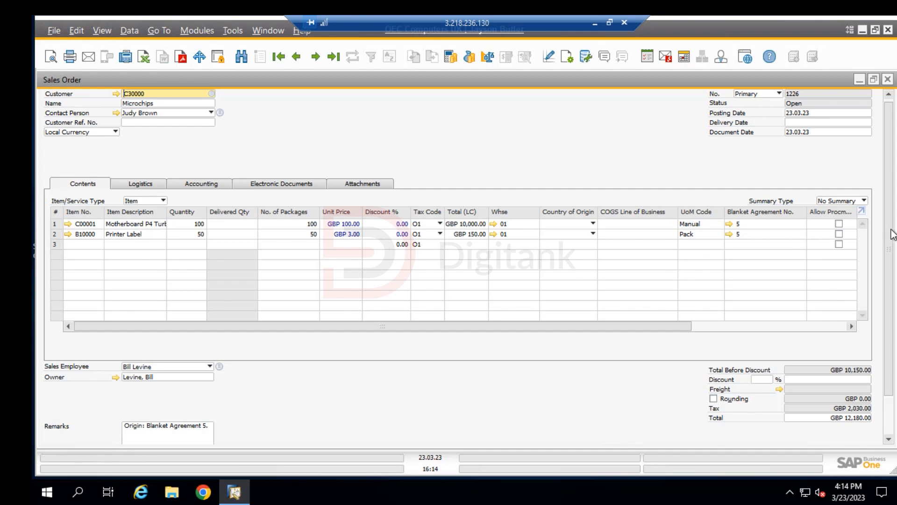
Step: Copy sales quotation 1221 into the order, using the document and row exchange rate from the base document and drawing all data
scroll(892, 233, down, 2)
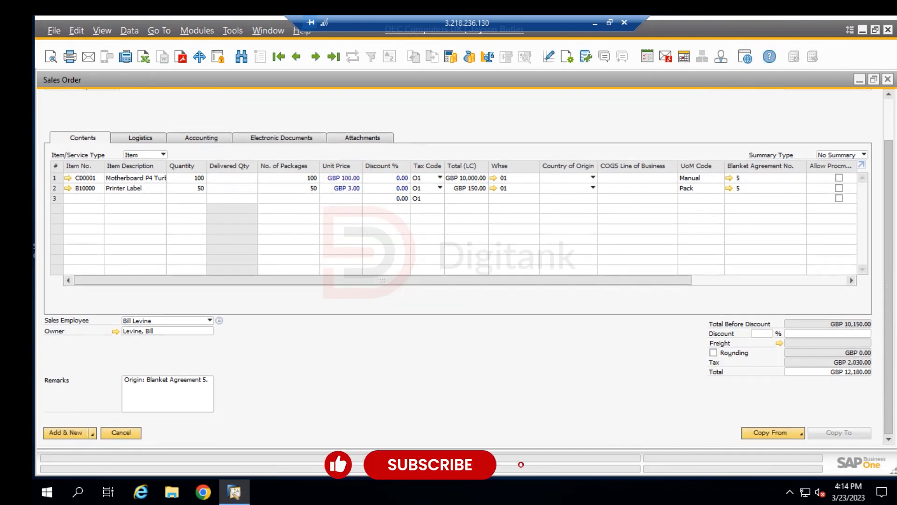
click(791, 435)
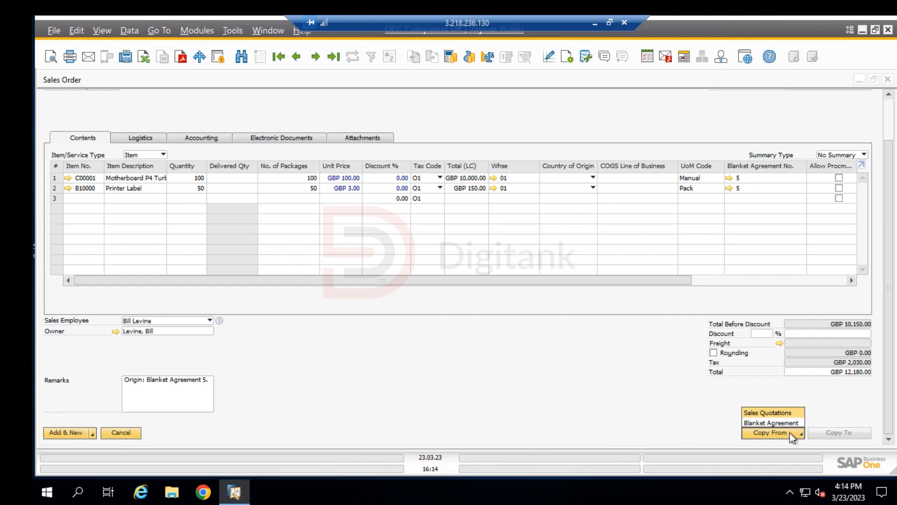
click(777, 411)
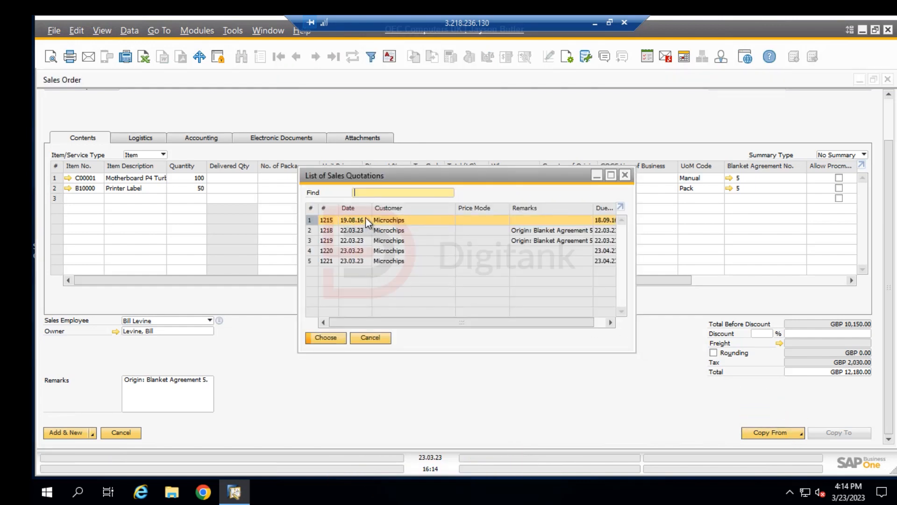
click(367, 260)
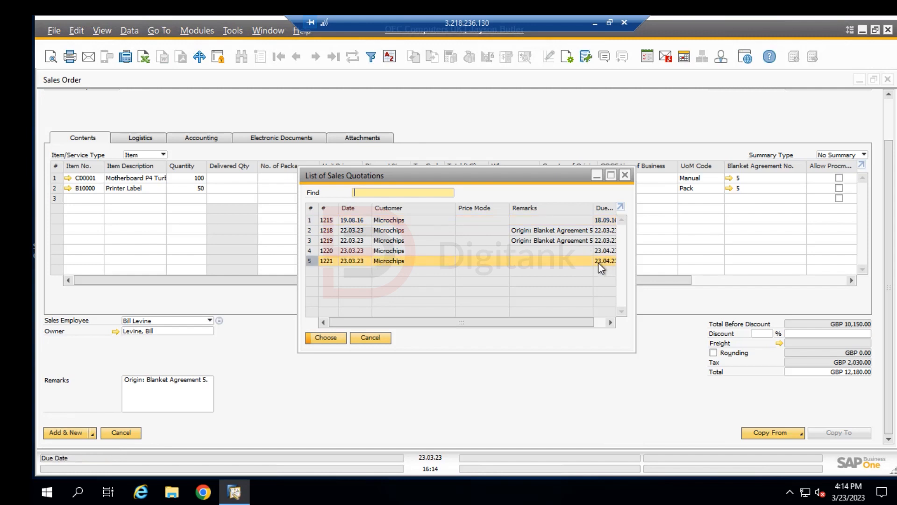
click(333, 337)
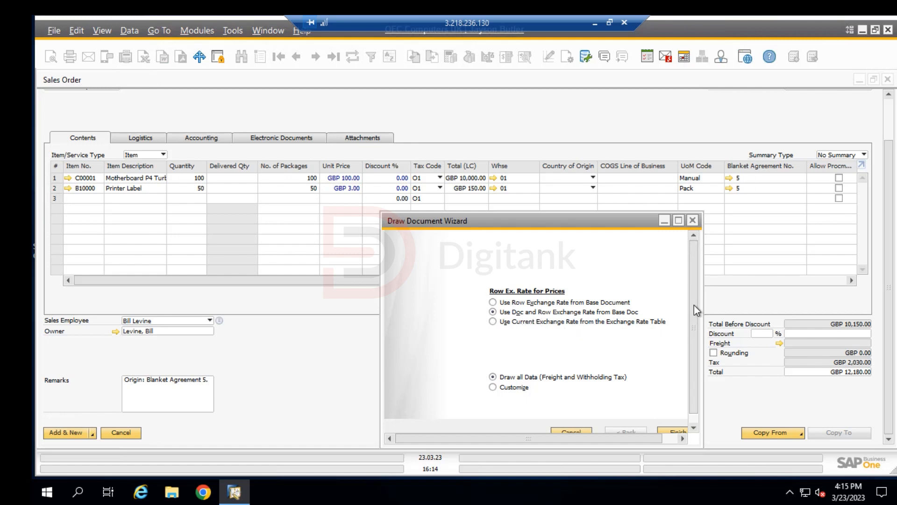
drag(693, 307, 662, 417)
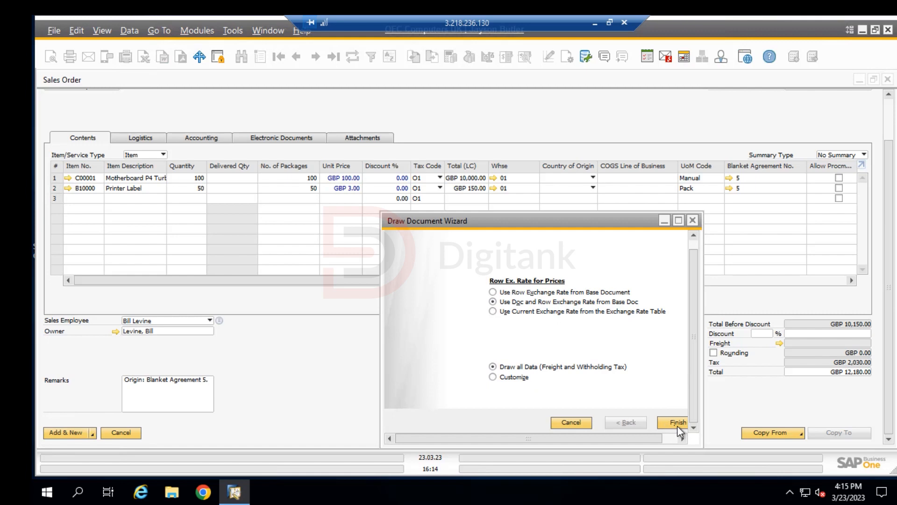
click(677, 422)
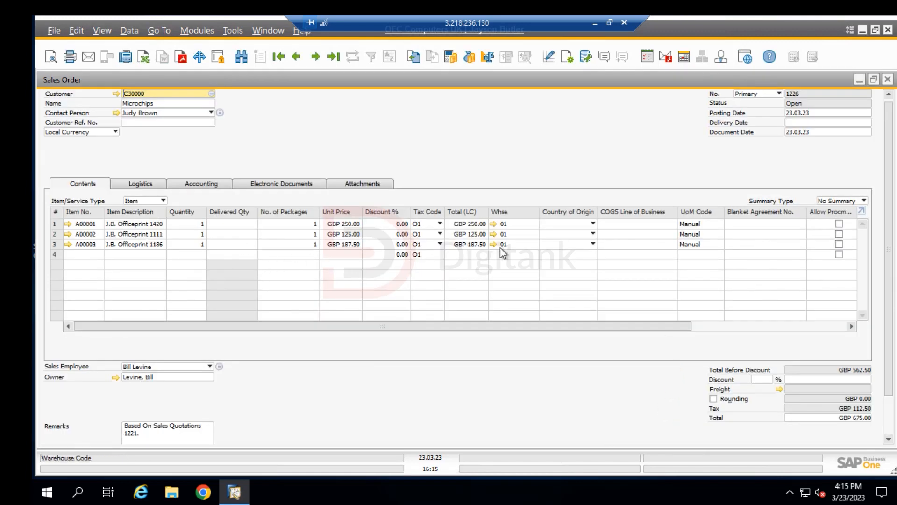
Step: Also copy sales quotation 1219 into the order, keeping the base document exchange rates and drawing all data
click(82, 254)
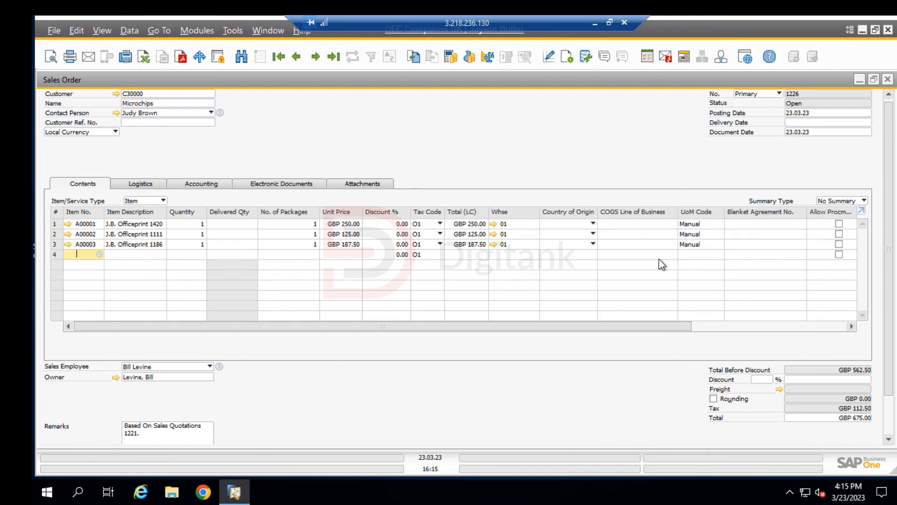
scroll(889, 369, down, 1)
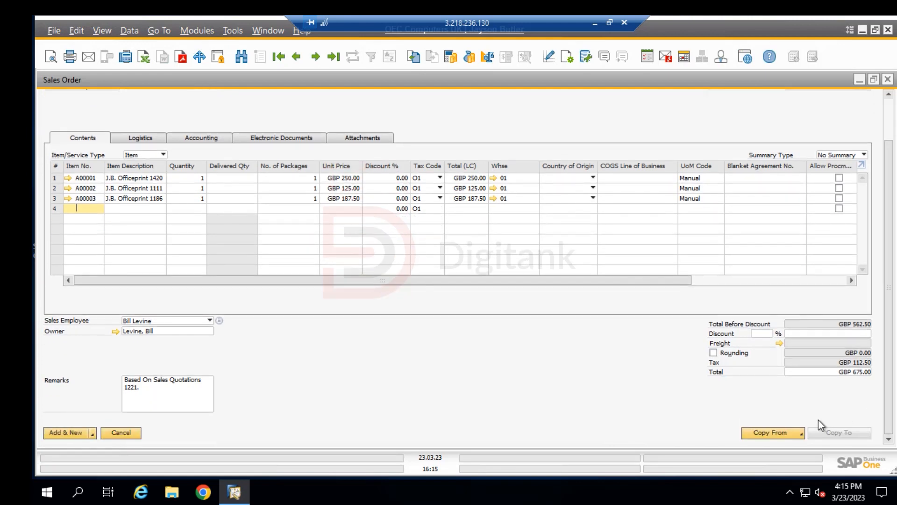
click(783, 427)
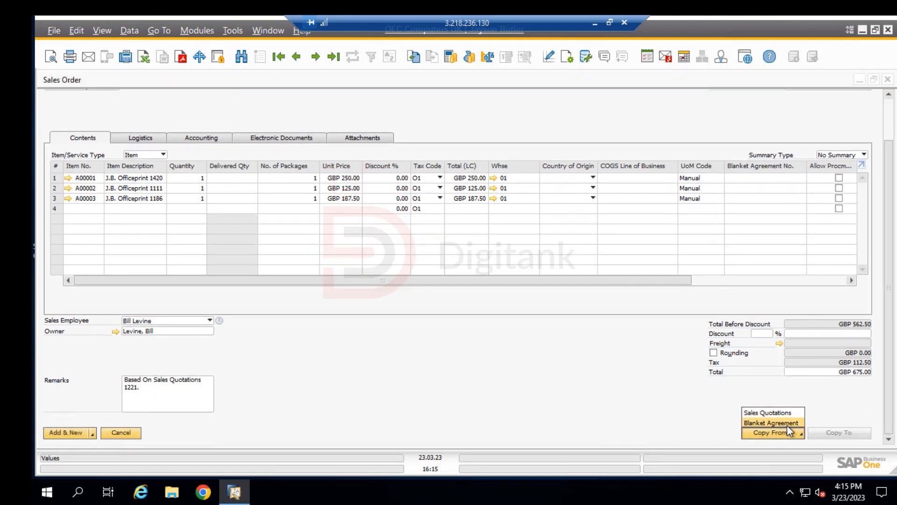
click(771, 412)
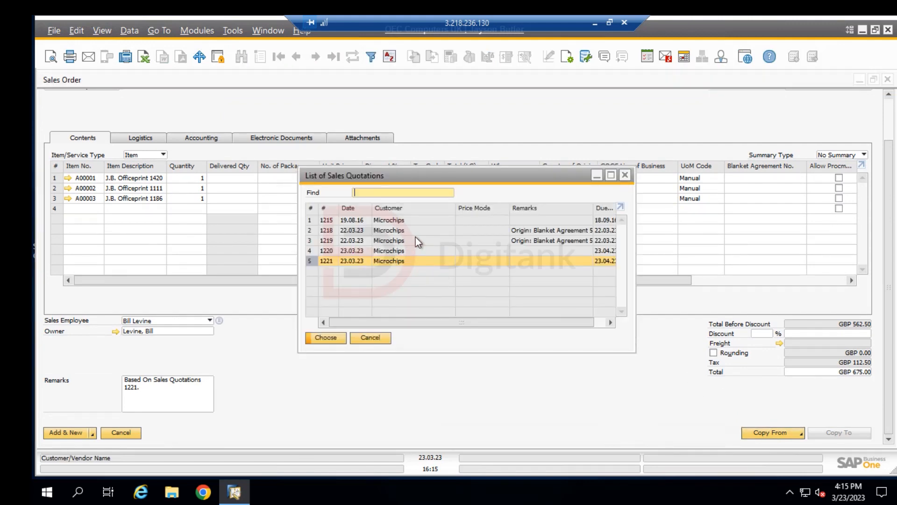
click(429, 241)
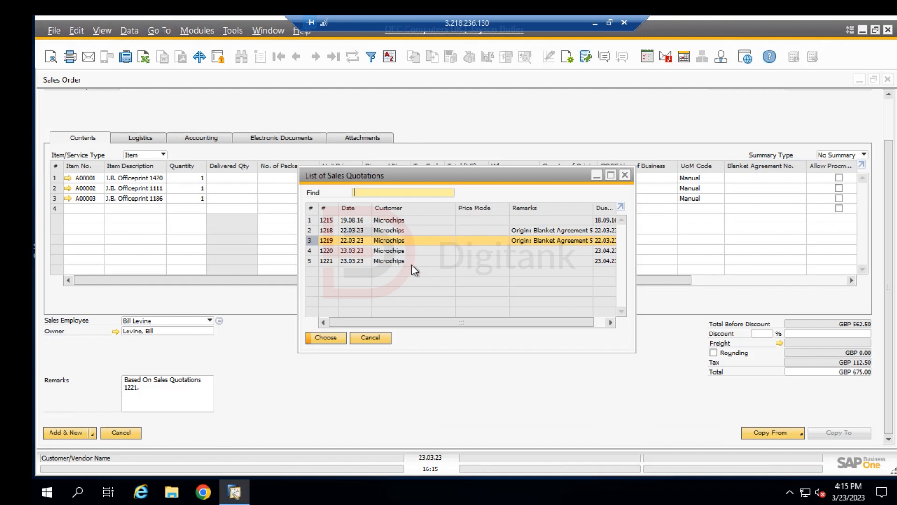
click(323, 339)
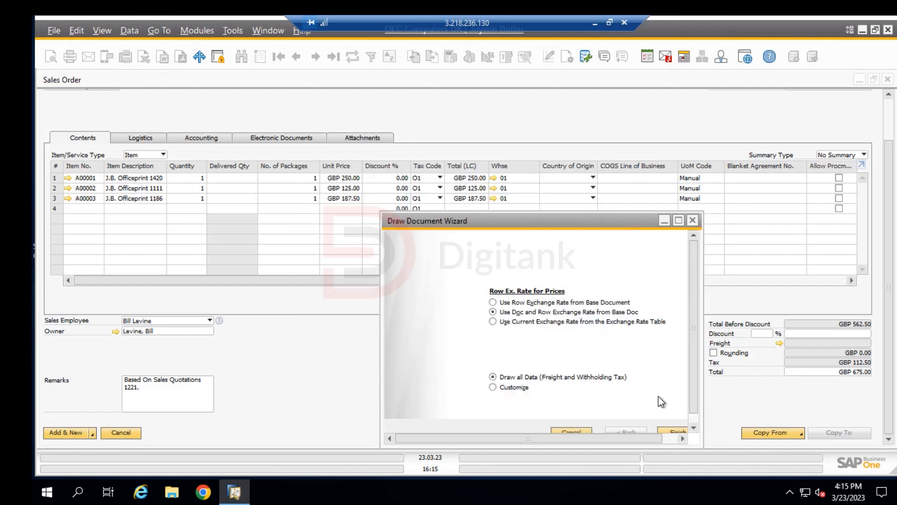
click(677, 431)
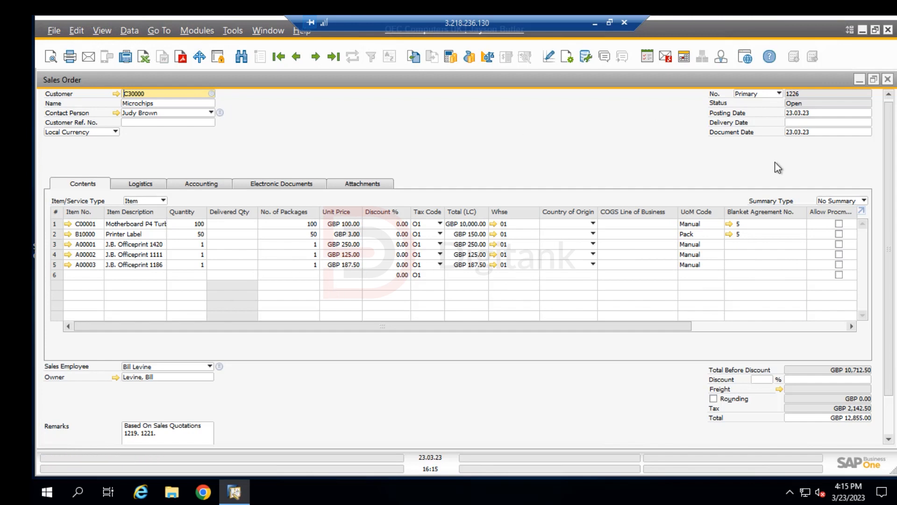
drag(888, 217, 868, 135)
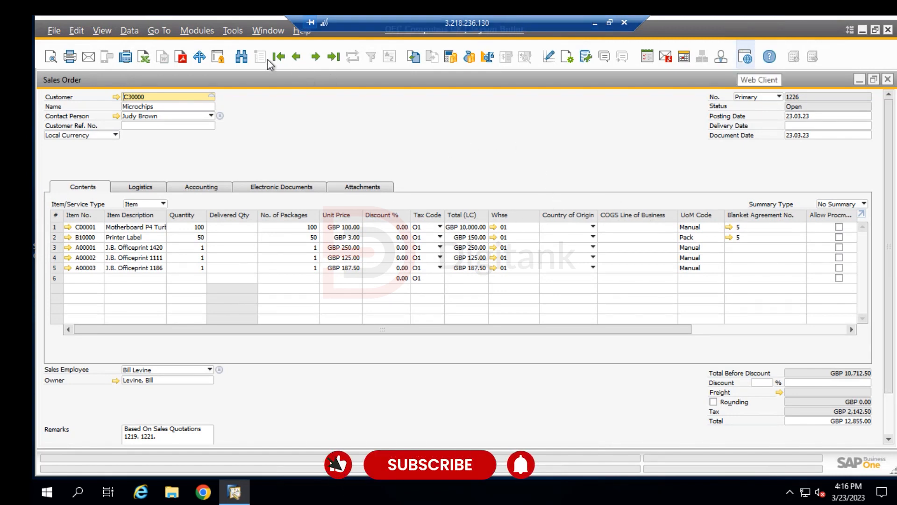
click(200, 31)
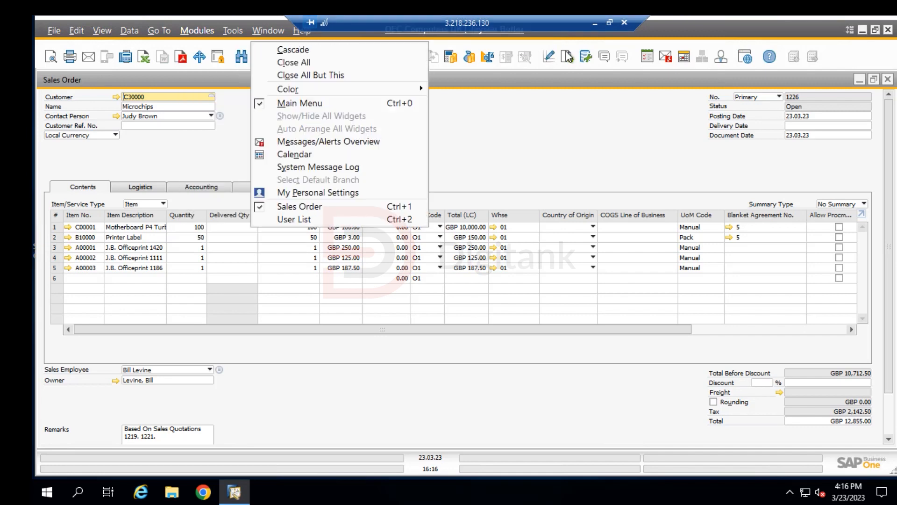
click(354, 312)
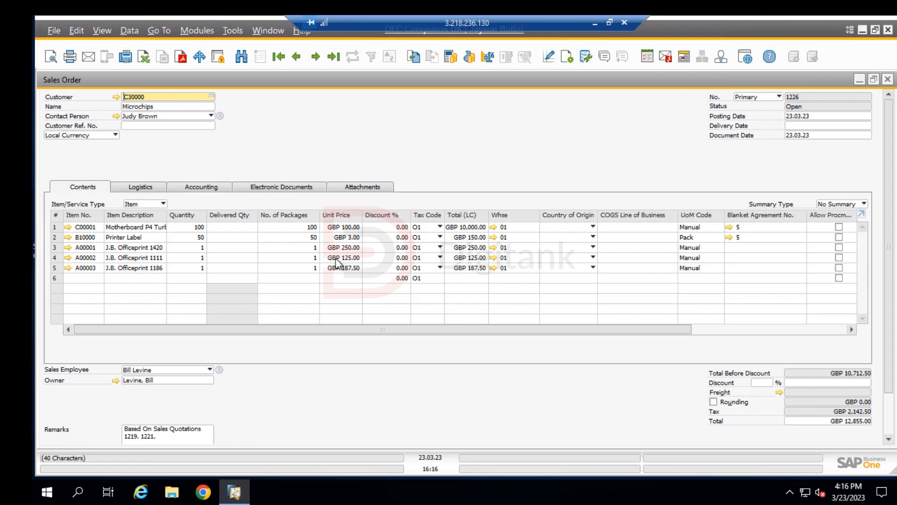
Step: In the sales order's form settings, search the table format columns for "del" and make the Del. Date column visible
click(567, 57)
click(378, 234)
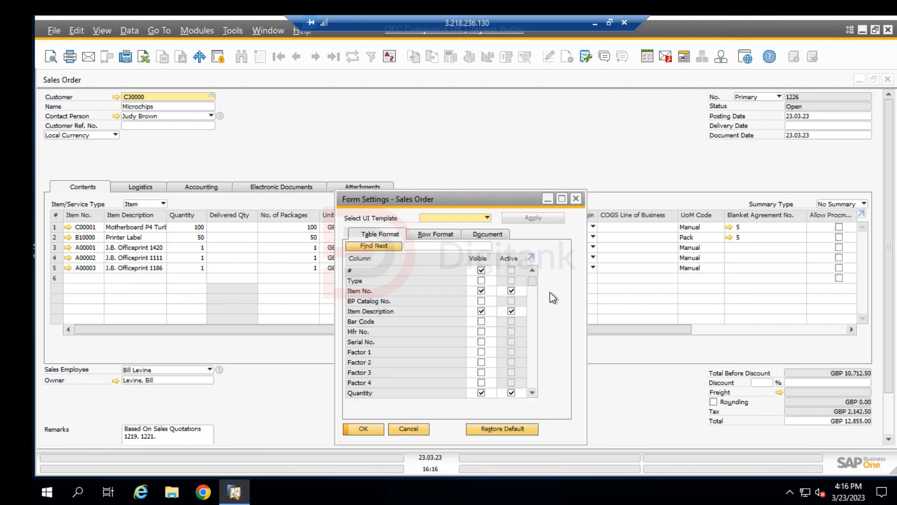
click(442, 246)
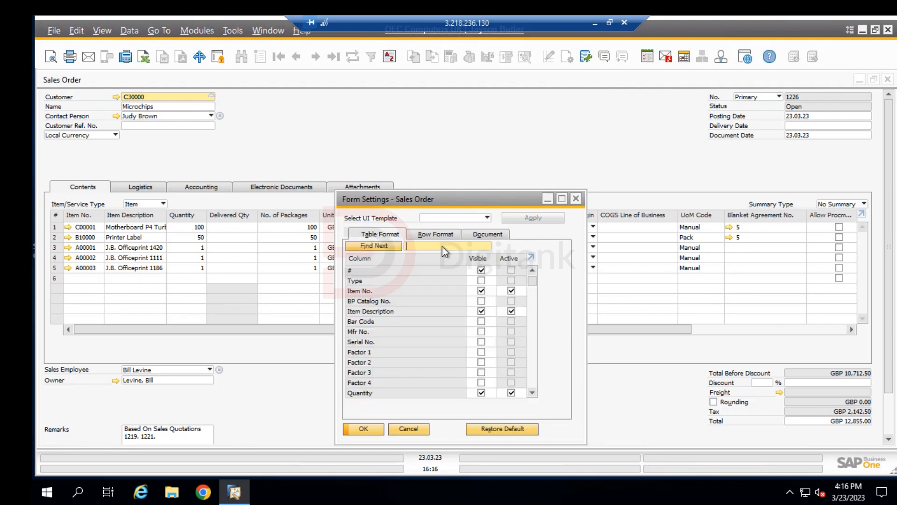
text(de)
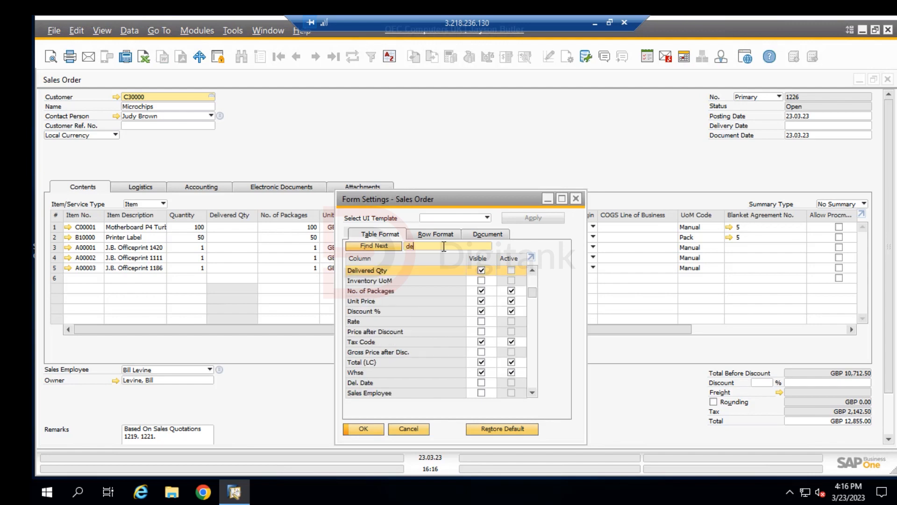
text(l)
click(481, 382)
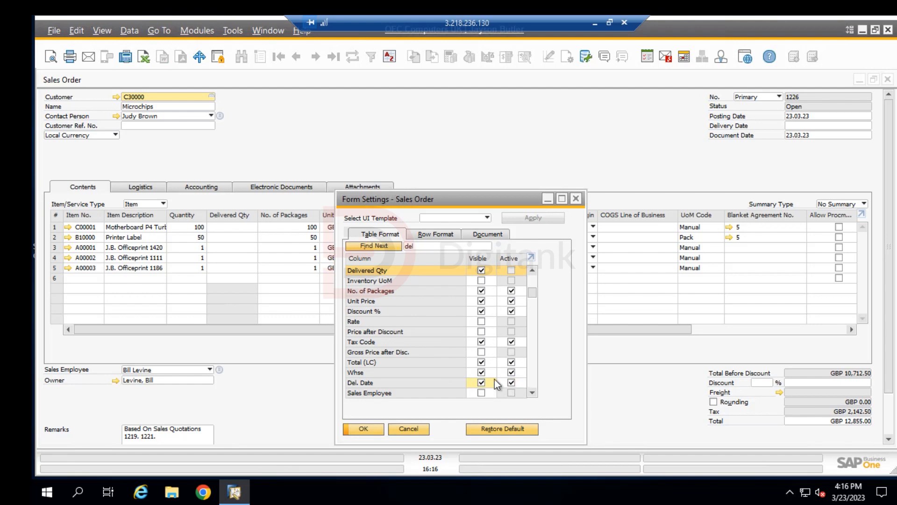
Step: Search the form settings columns for "wh" to check the warehouse column, and apply the sales order's form settings
click(430, 246)
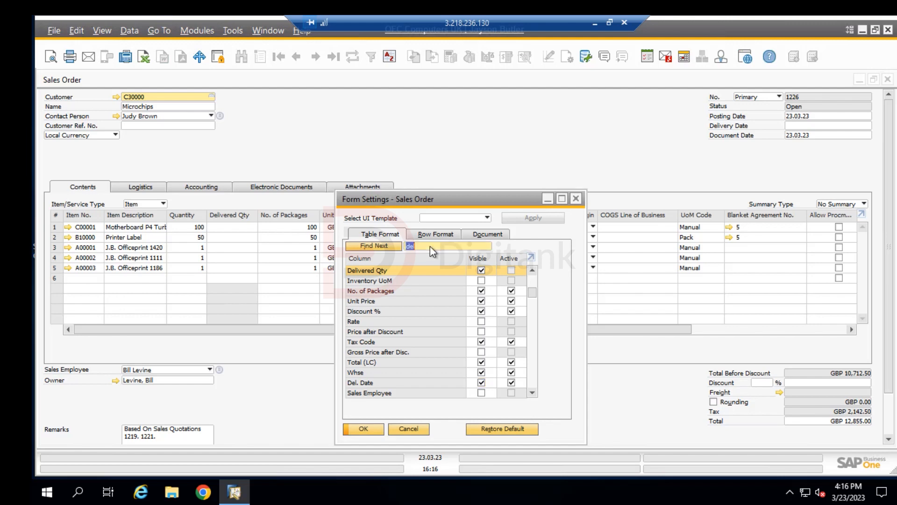
key(BackSpace)
text(wh)
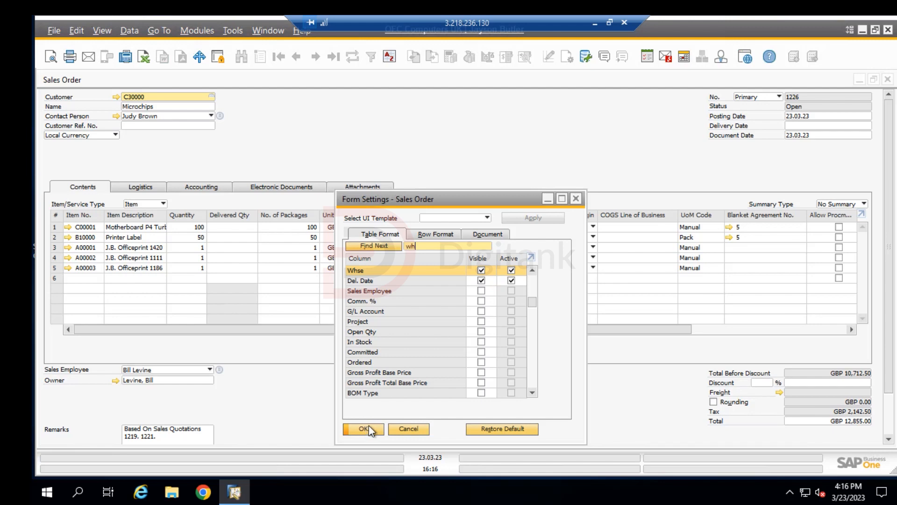
click(364, 429)
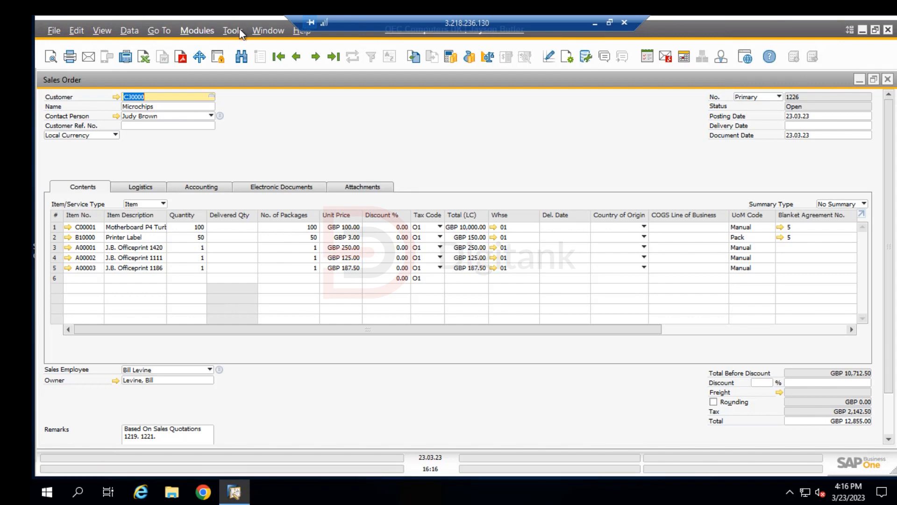
Step: Open the Tooltip Preview setup under system initialization and enable tooltip preview
click(200, 30)
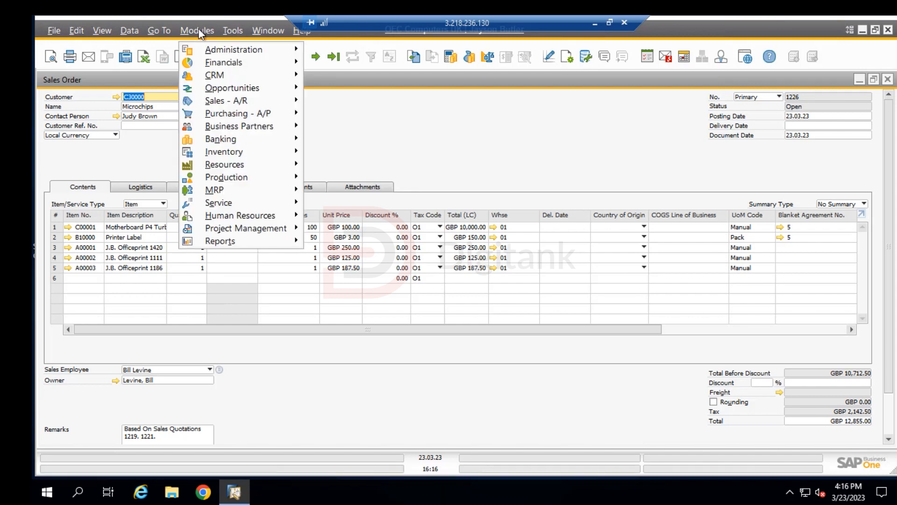
mouse_move(248, 55)
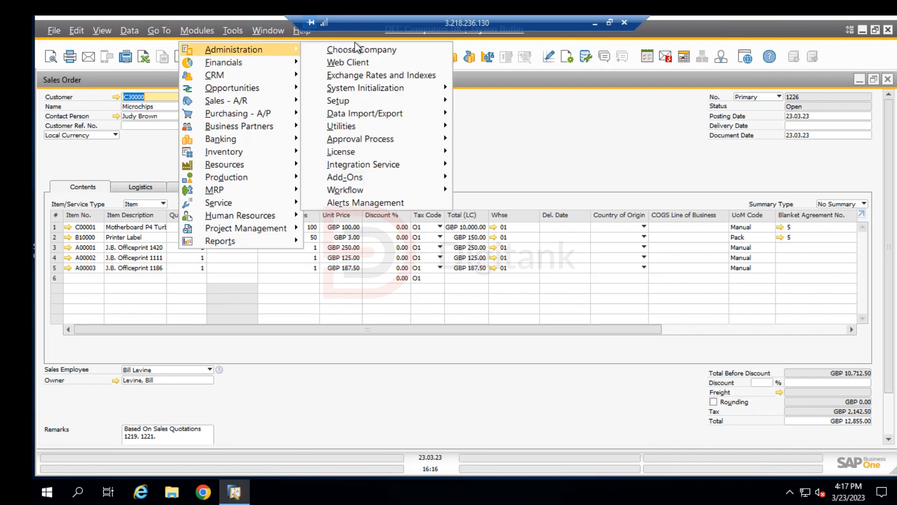
mouse_move(404, 91)
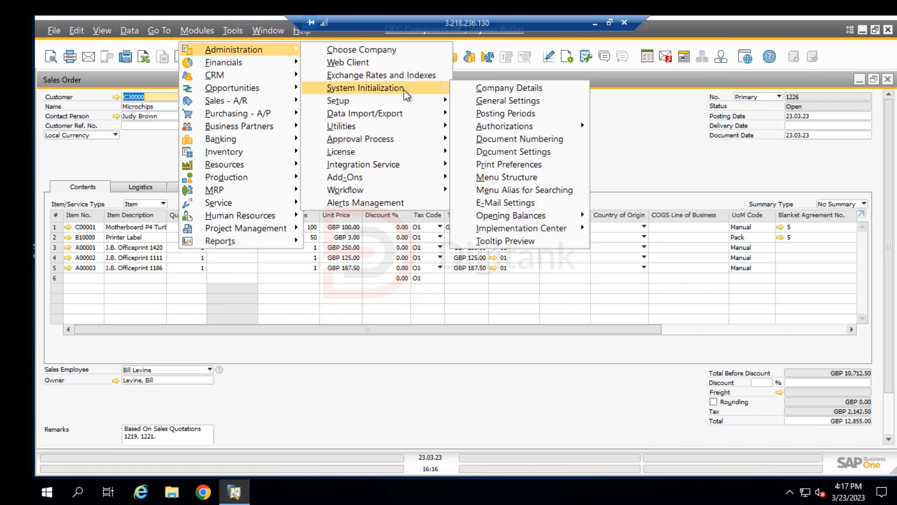
click(520, 242)
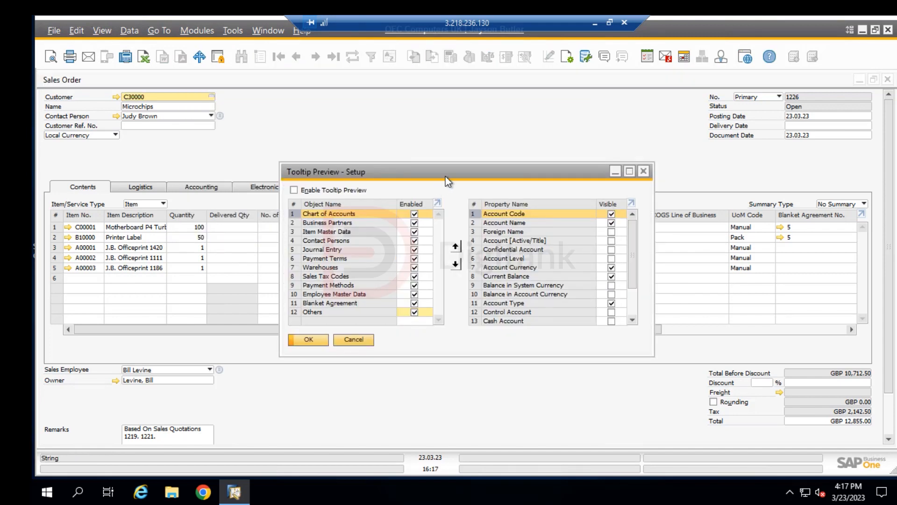
drag(455, 164, 356, 138)
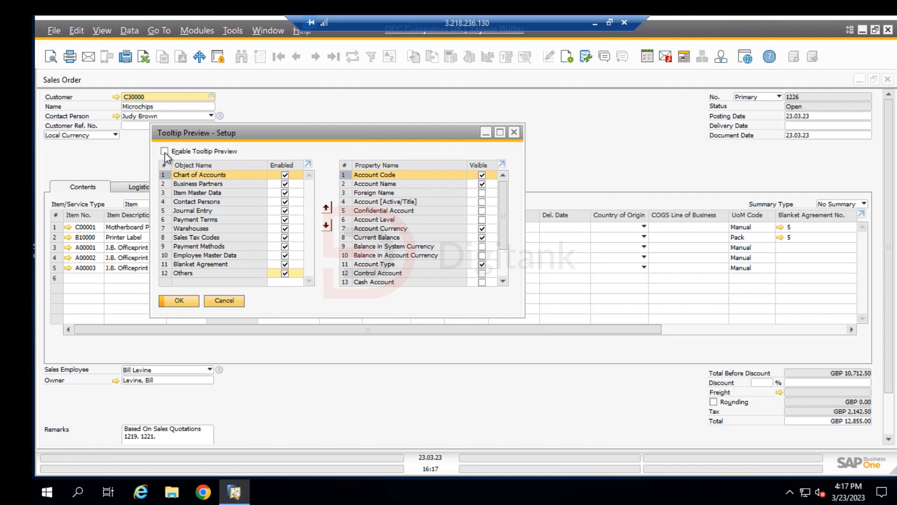
click(164, 151)
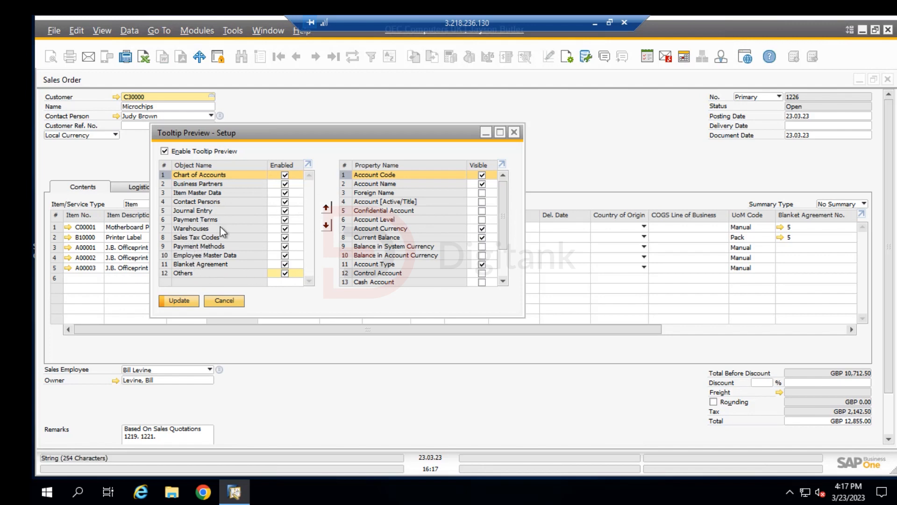
Step: Make the Zip Code, City and County properties visible in the Warehouses tooltip, and save the tooltip setup
click(204, 229)
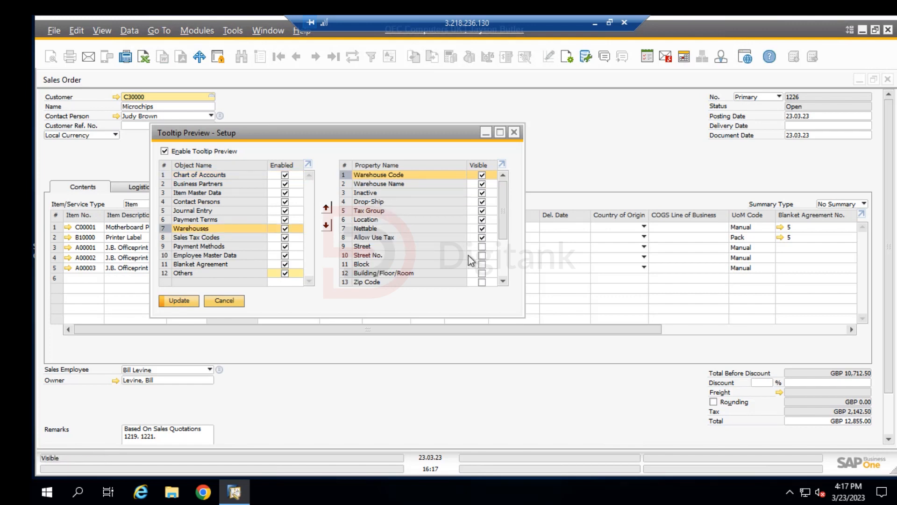
scroll(475, 240, down, 2)
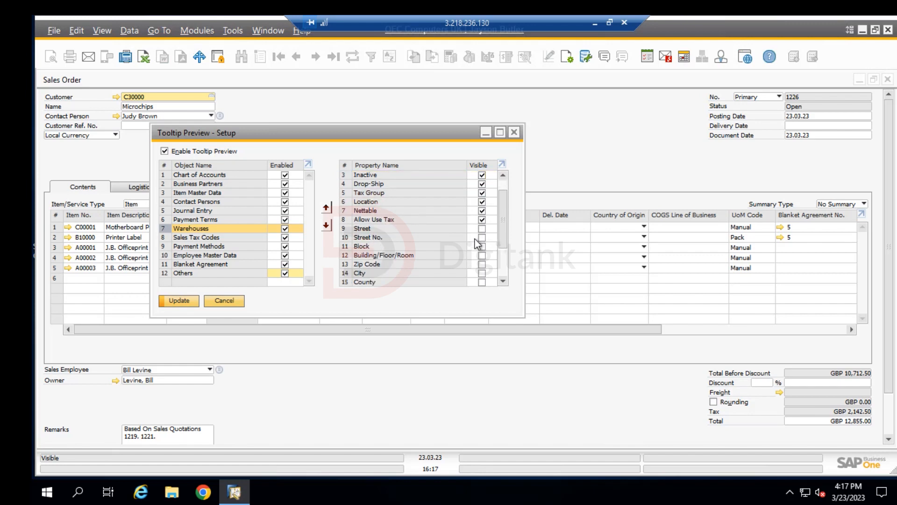
scroll(472, 240, up, 2)
scroll(473, 233, down, 4)
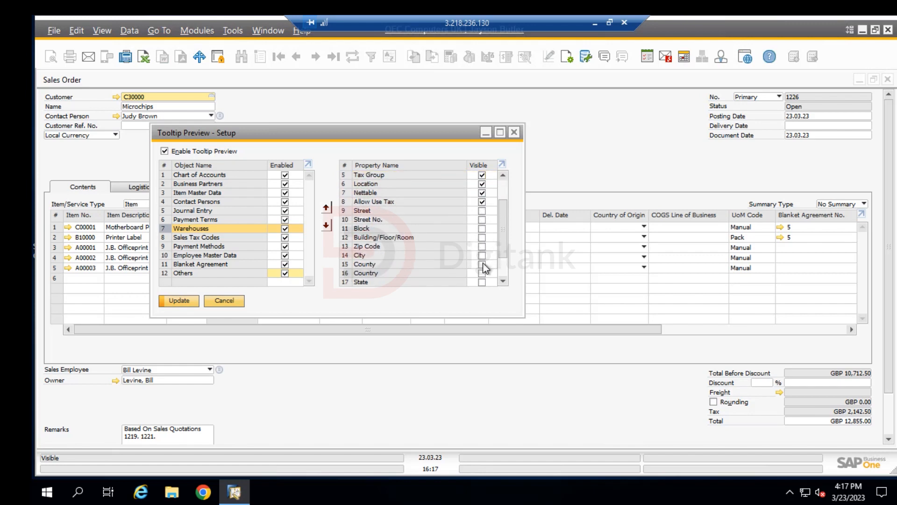
click(482, 264)
click(482, 246)
click(181, 301)
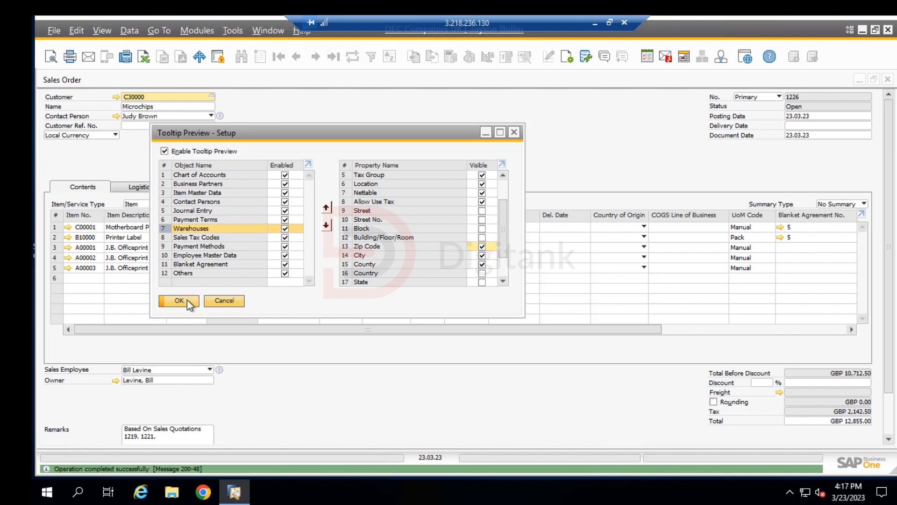
click(181, 300)
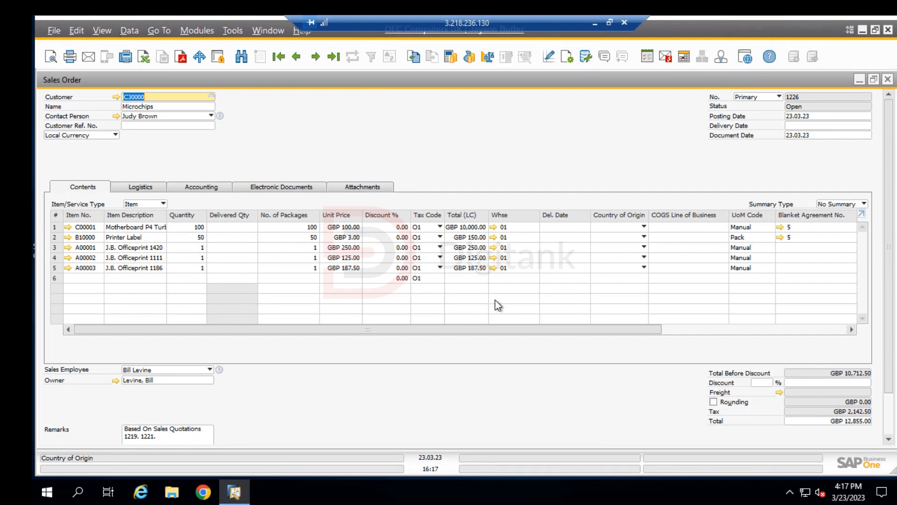
Step: Set the sales order's delivery date to 23.03.23 and update the existing table rows with it
click(519, 227)
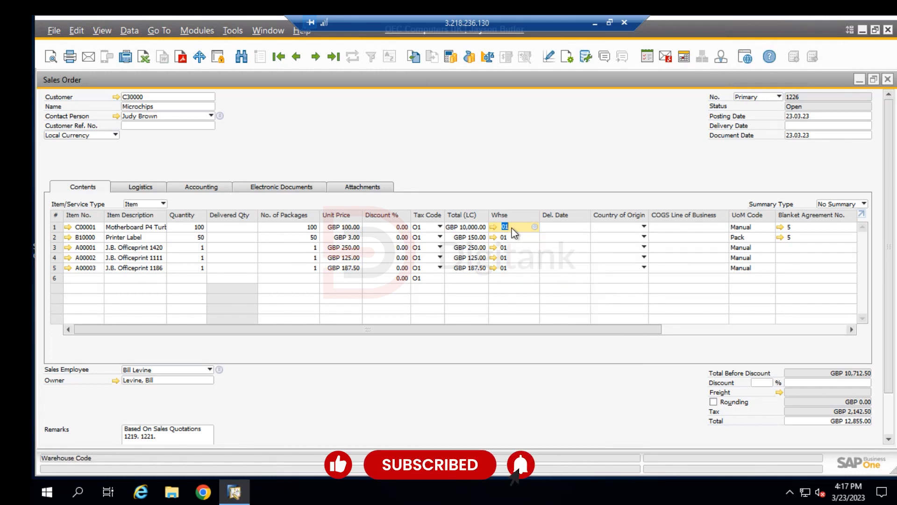
click(563, 226)
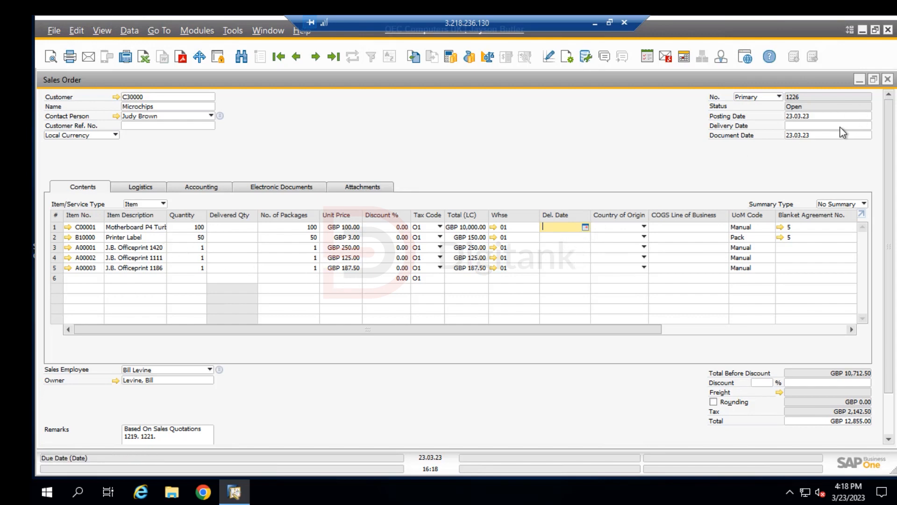
click(869, 125)
click(869, 124)
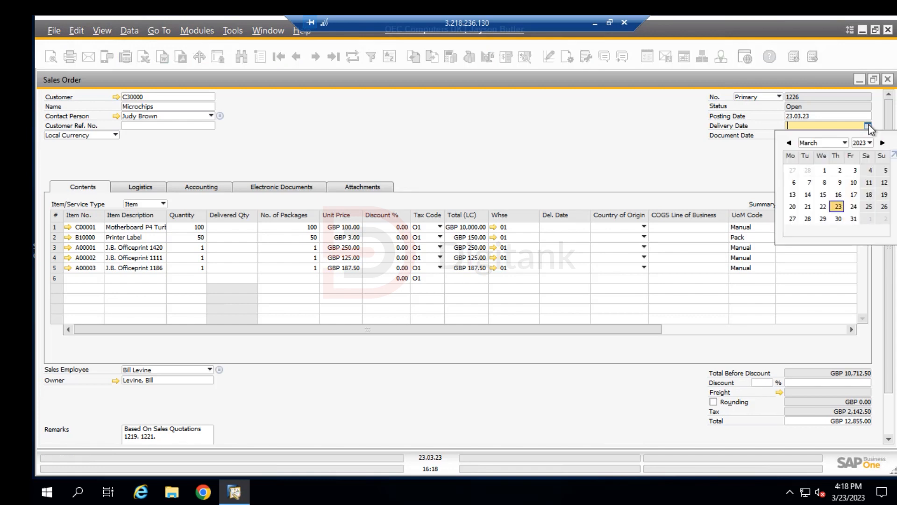
click(837, 207)
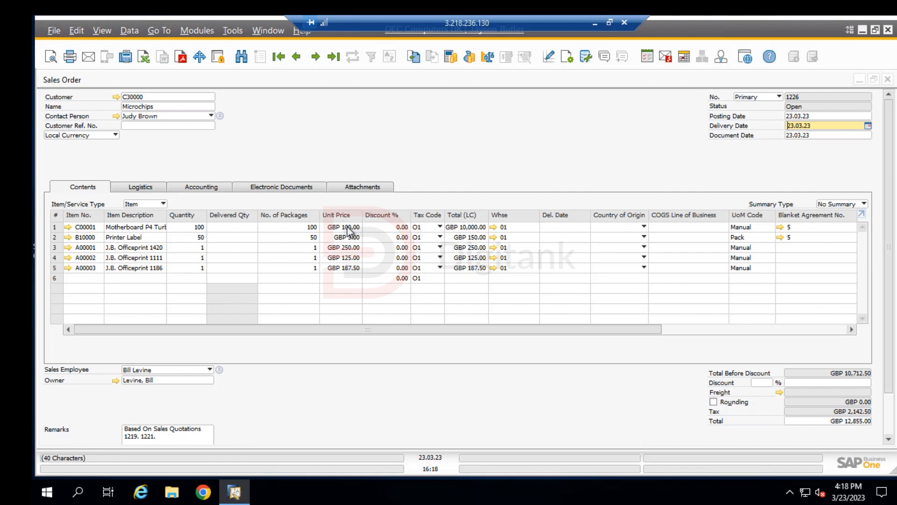
click(234, 227)
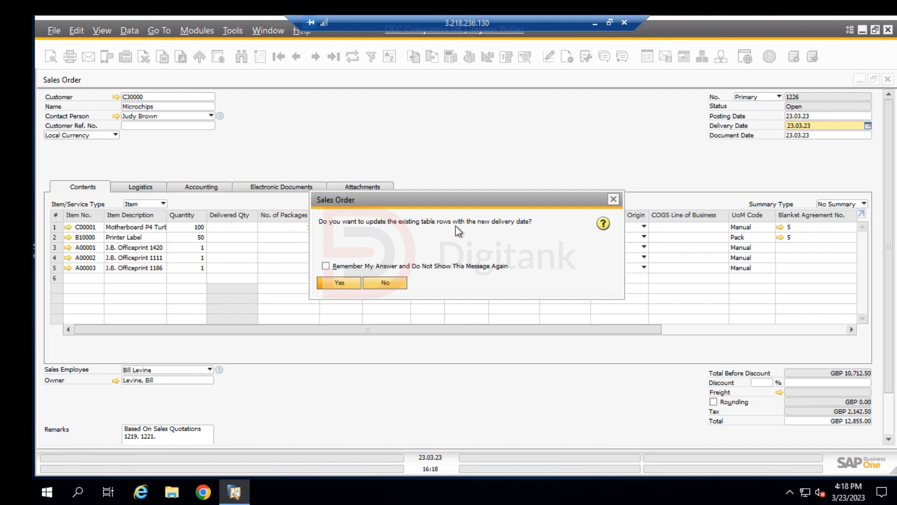
click(347, 283)
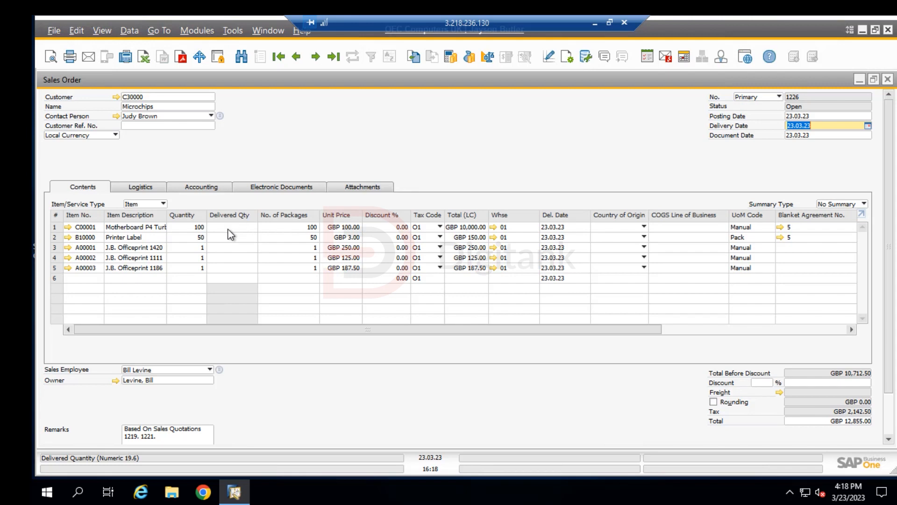
Step: Open the last prices report for item C00001 and limit it to down payments and deliveries instead of invoices and orders
click(345, 228)
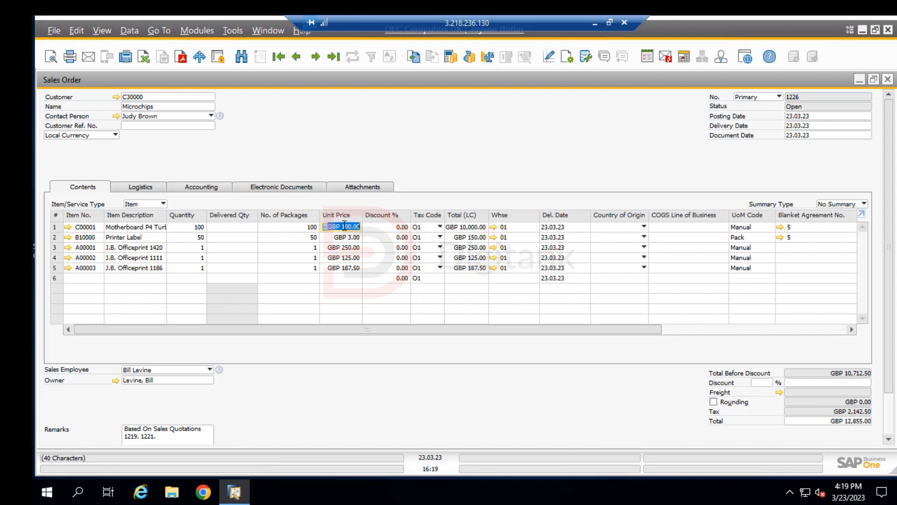
right_click(361, 228)
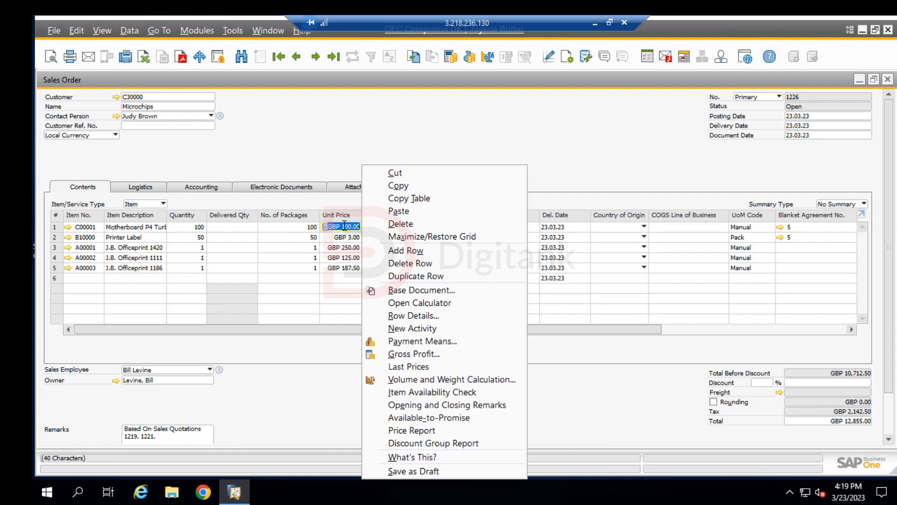
click(407, 366)
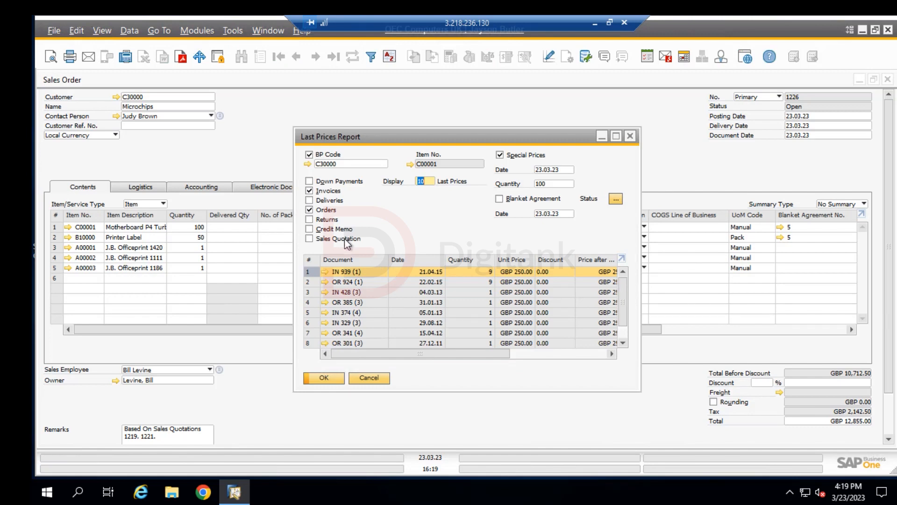
click(309, 209)
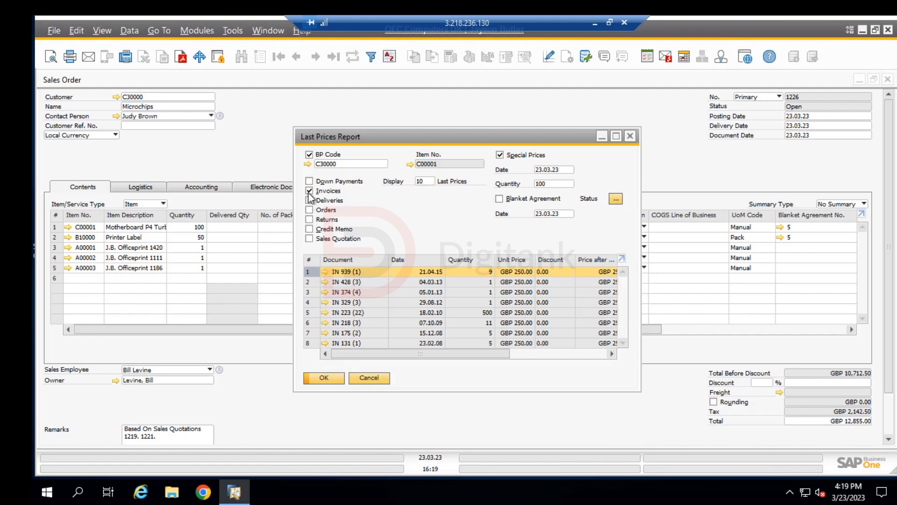
click(309, 191)
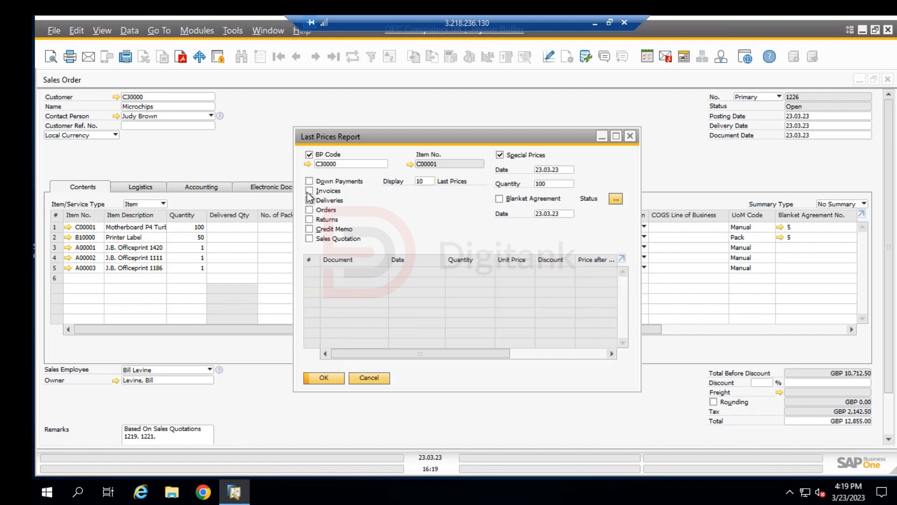
click(309, 181)
click(309, 200)
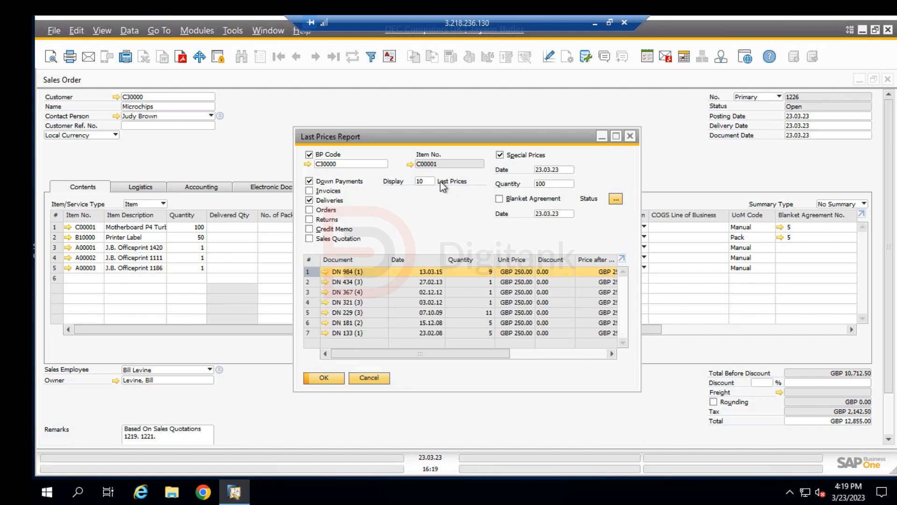
Step: Set the report to display 10 last prices, examine its price columns and blanket agreement status options, and close it
double_click(429, 182)
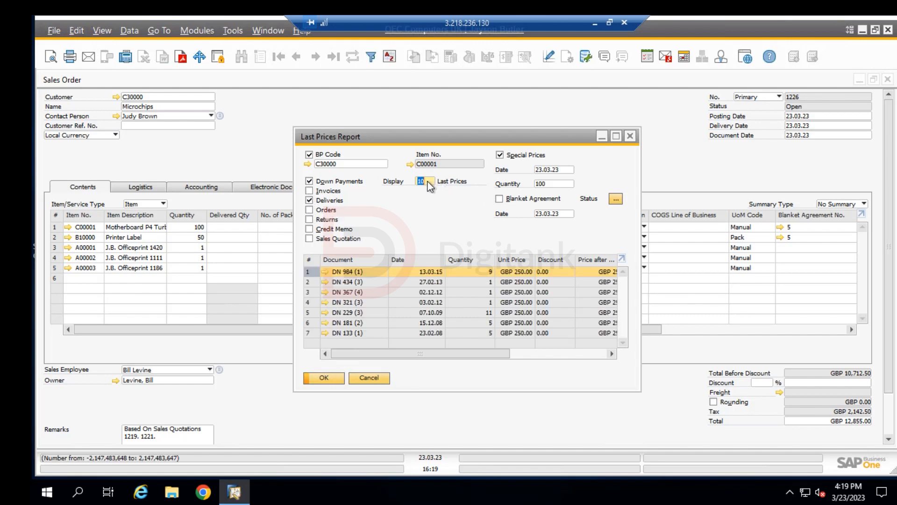
text(10)
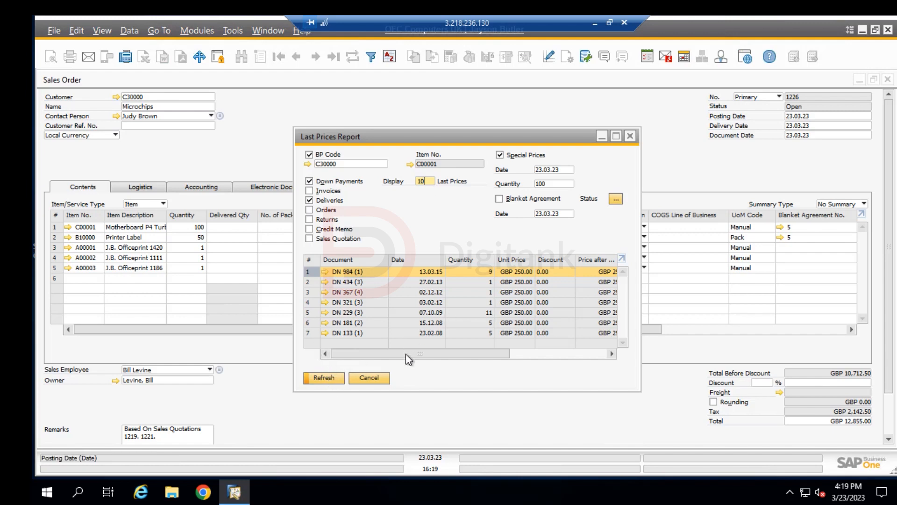
drag(406, 354, 461, 360)
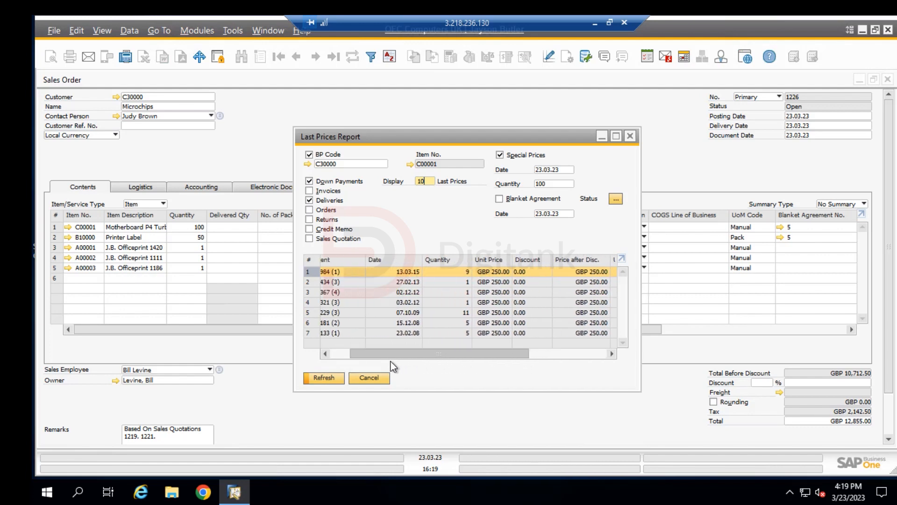
drag(391, 361, 385, 361)
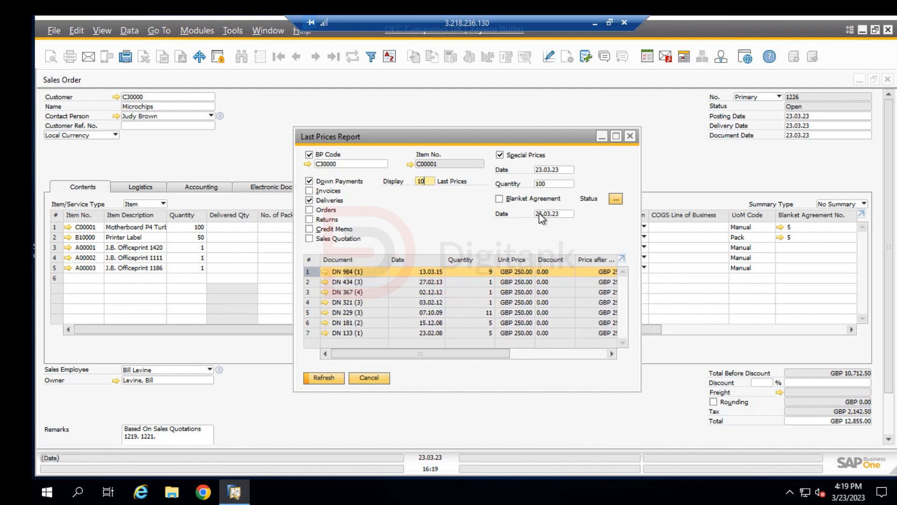
click(616, 199)
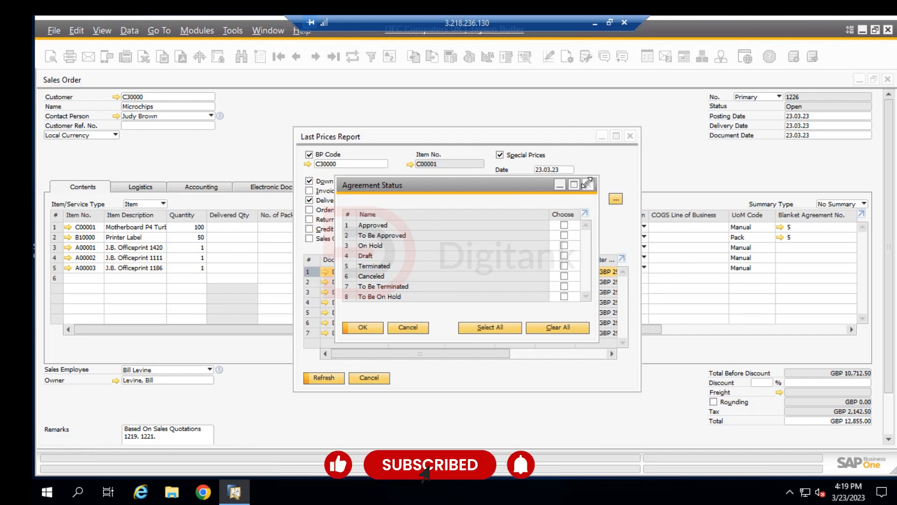
click(587, 184)
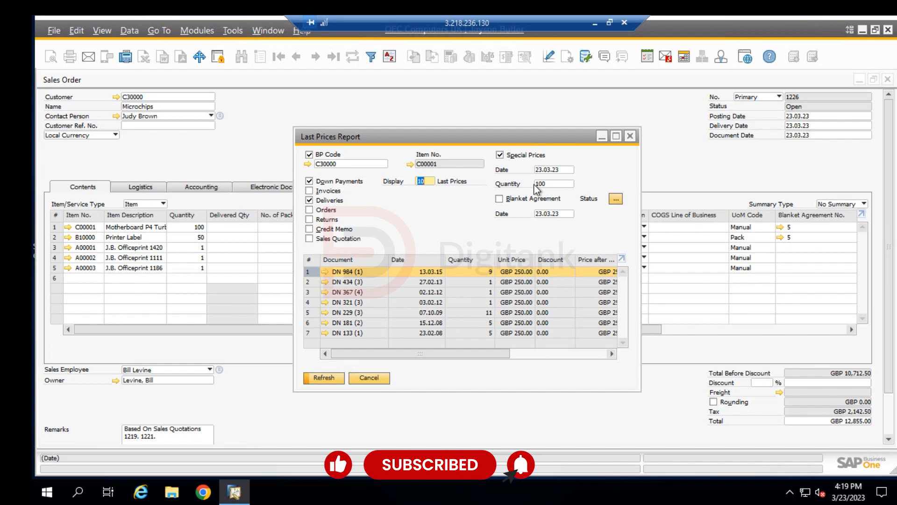
click(630, 136)
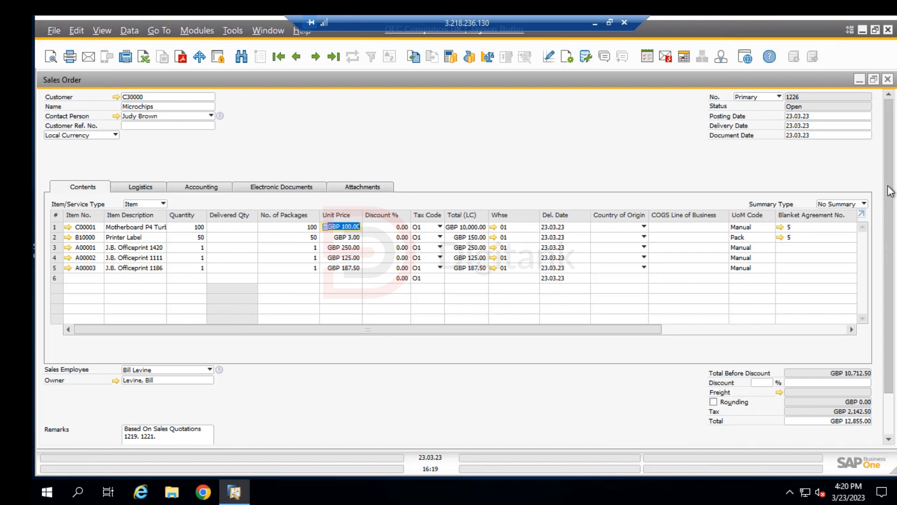
Step: Add the completed Microchips sales order and start a new one
scroll(890, 191, down, 2)
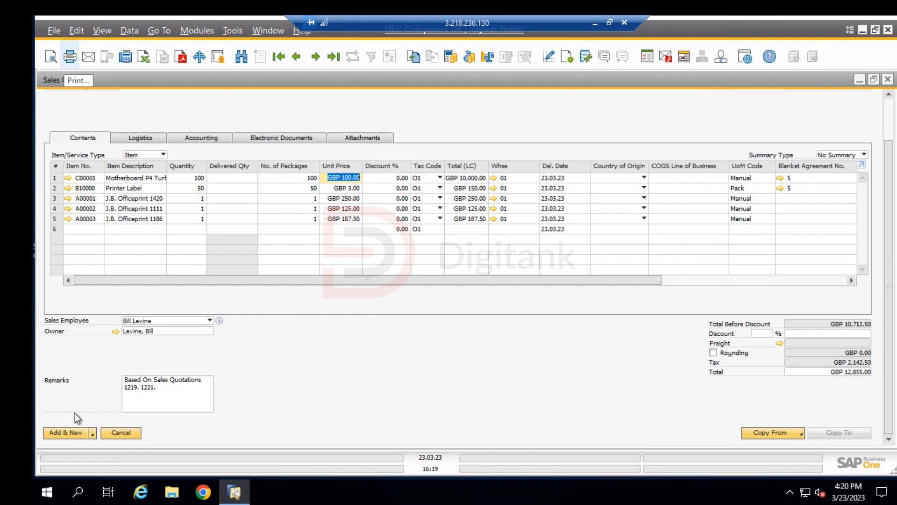
click(60, 432)
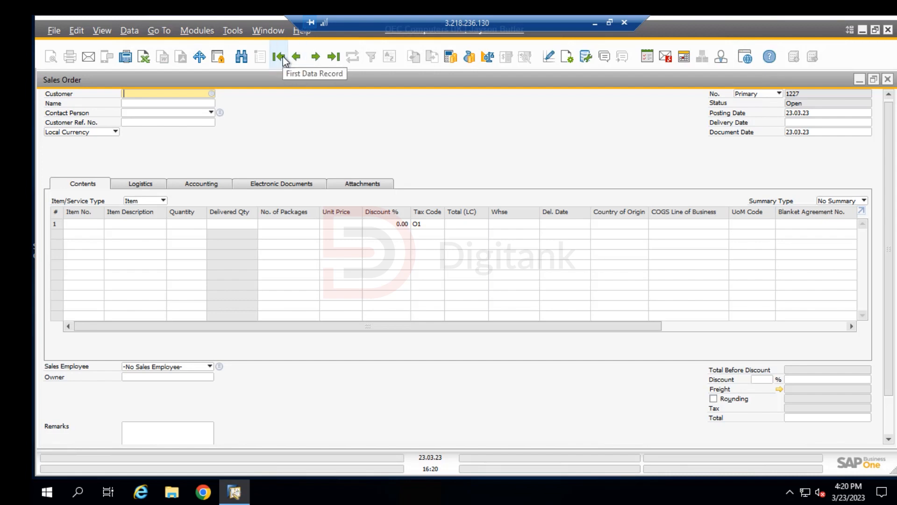
Step: Display the most recently added Microchips sales order and examine which target documents it can be copied to
click(335, 56)
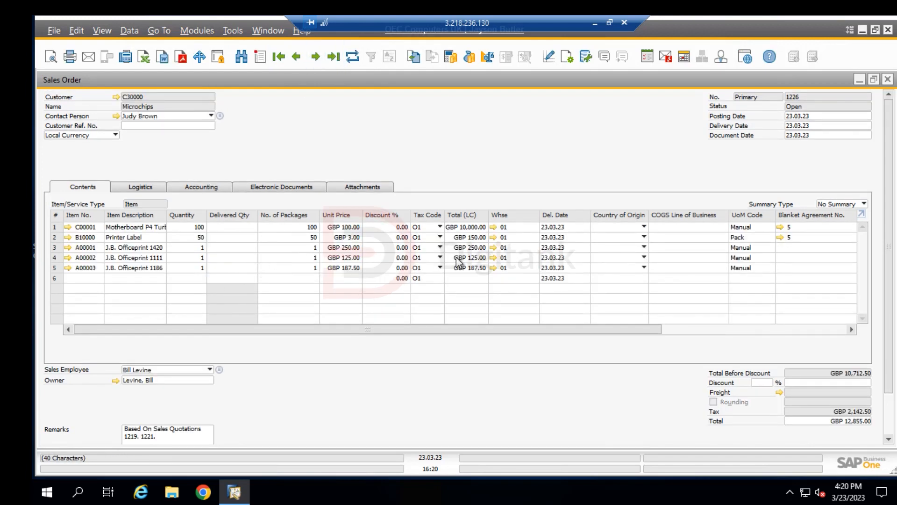
scroll(889, 206, down, 2)
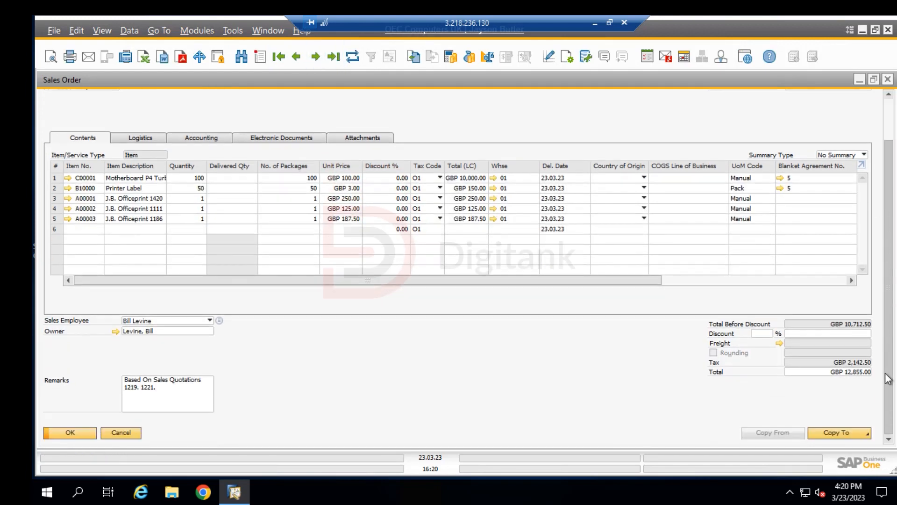
click(844, 430)
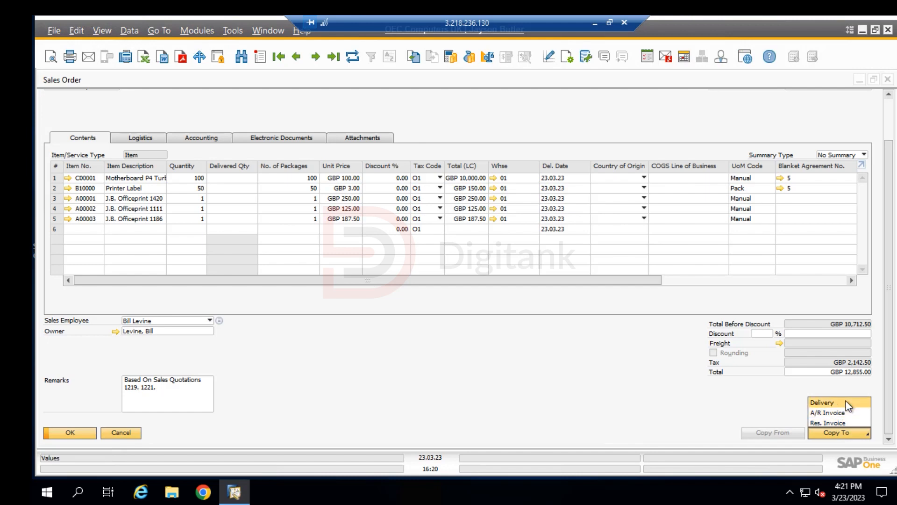
click(432, 111)
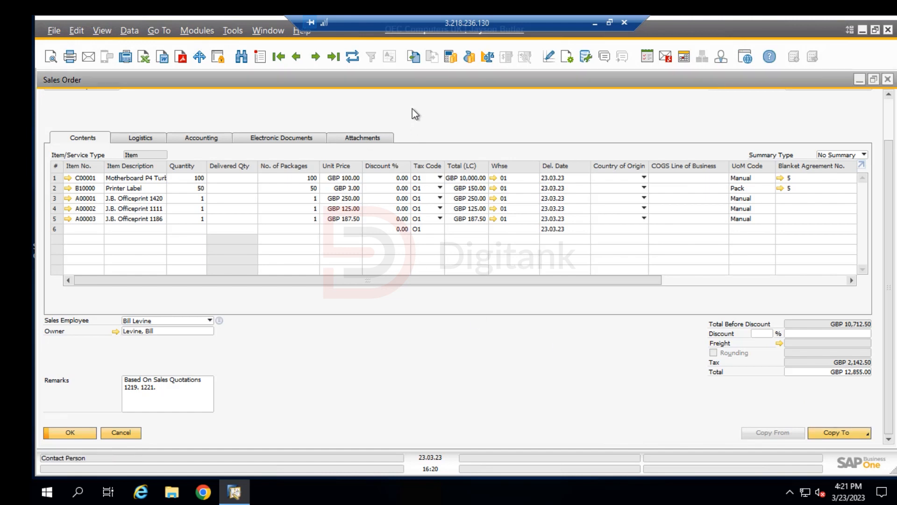
Step: Open the sales order's relationship map and examine how the two sales quotations link to the order
right_click(412, 108)
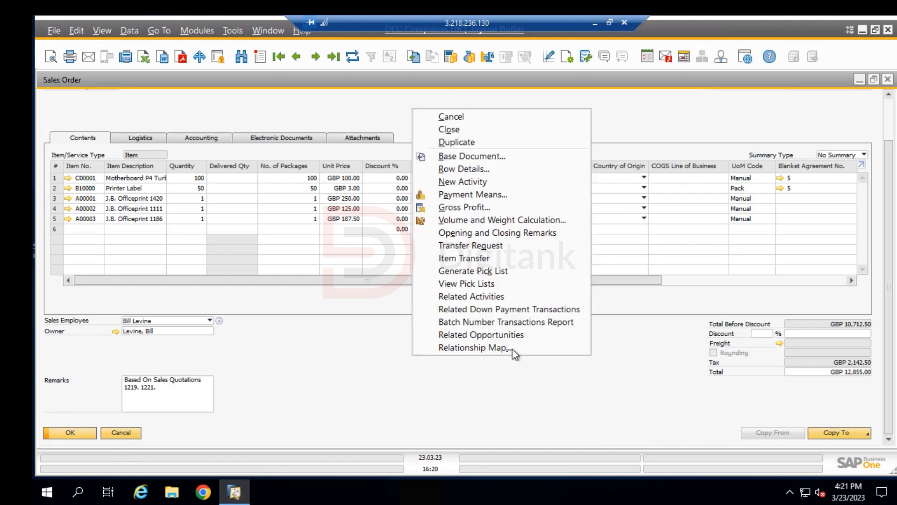
click(478, 349)
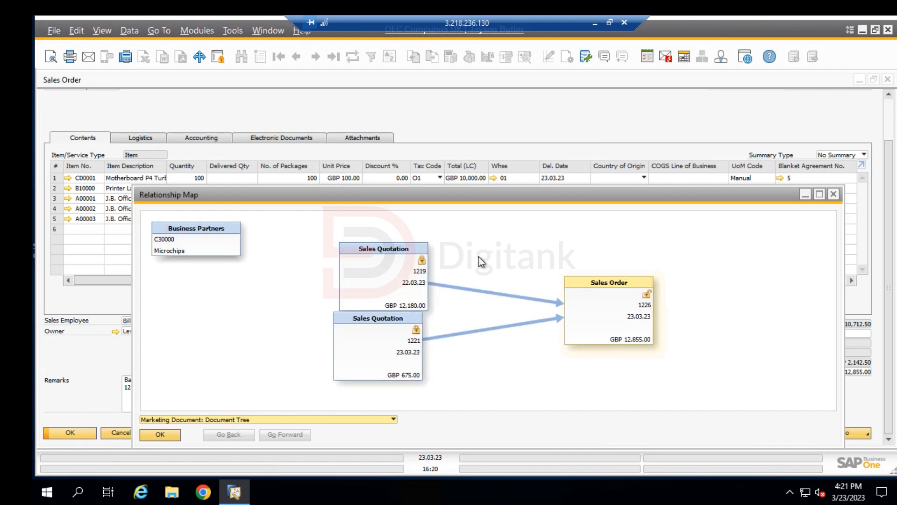
drag(498, 200, 464, 106)
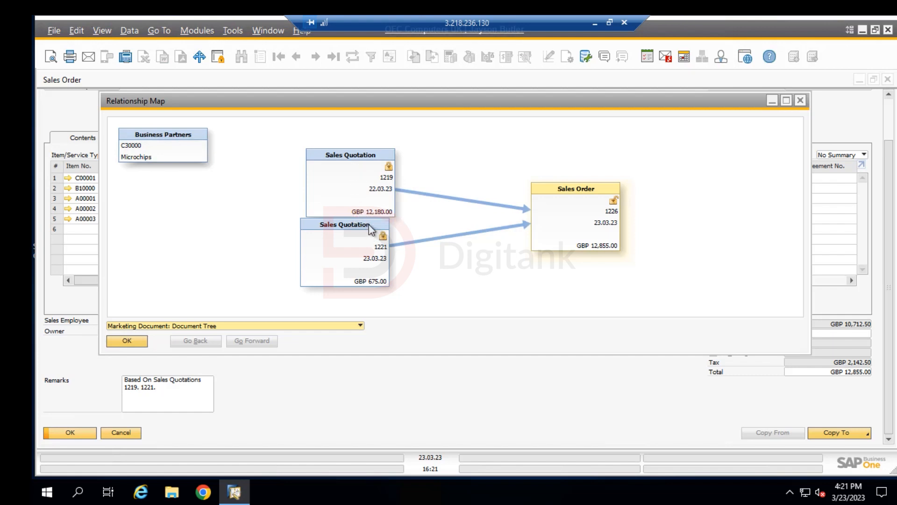
click(334, 274)
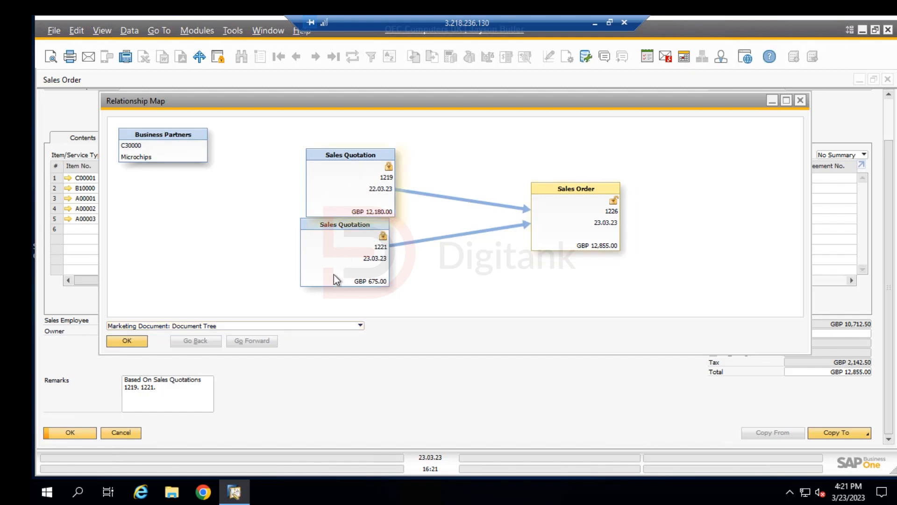
click(343, 177)
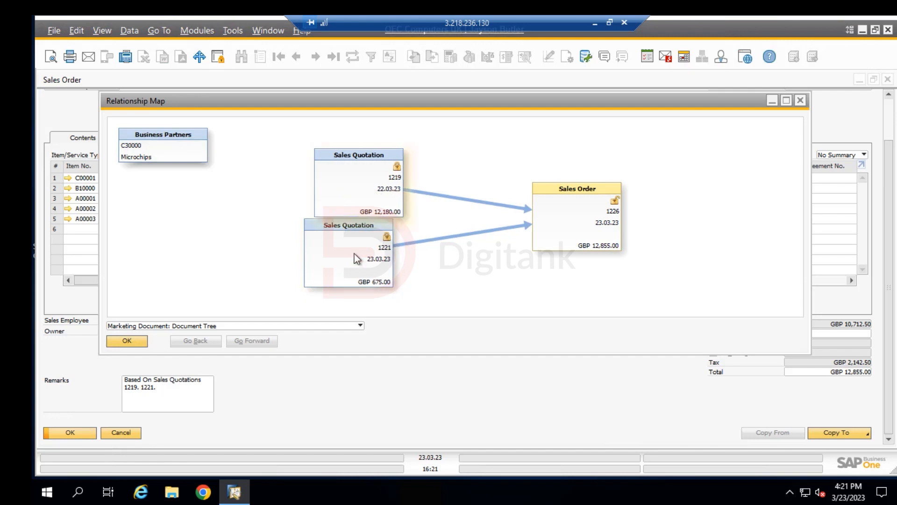
click(584, 208)
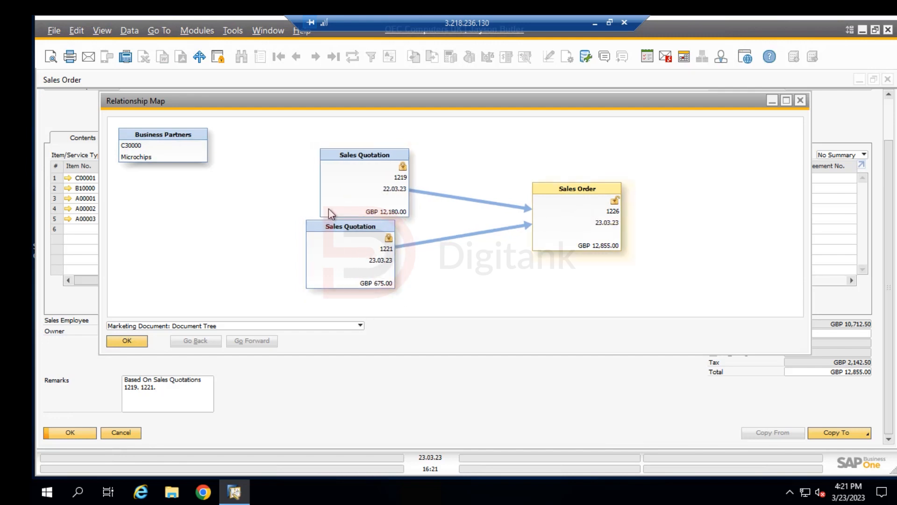
click(351, 191)
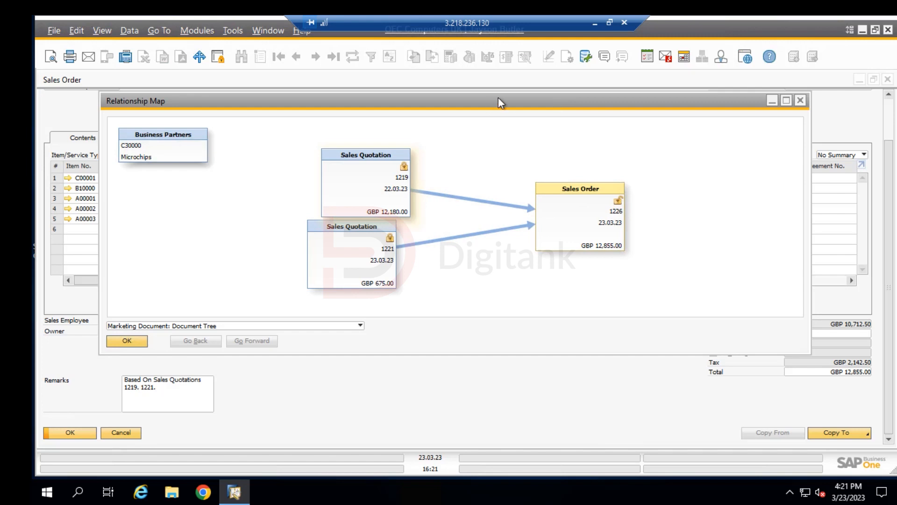
drag(497, 99, 442, 122)
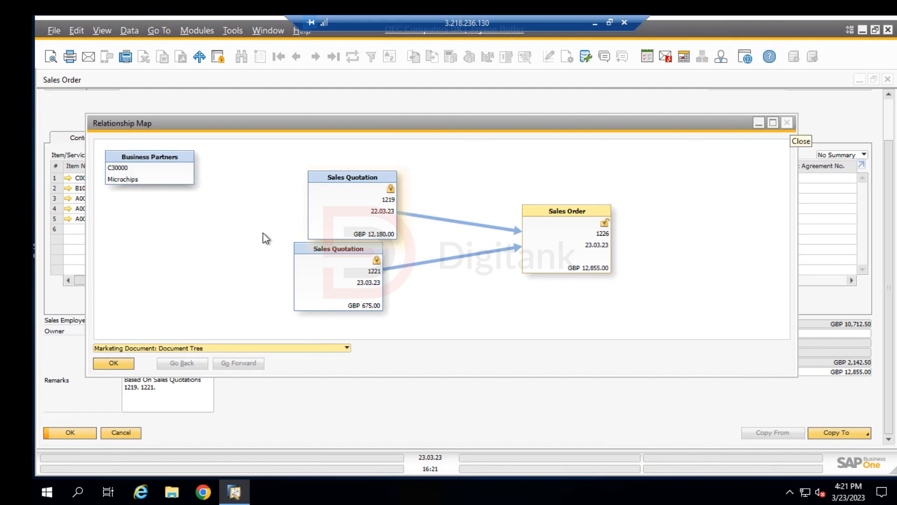
Step: Open the sales quotation dated 22.03.23 from the relationship map to view its contents, and close both it and the map
double_click(339, 212)
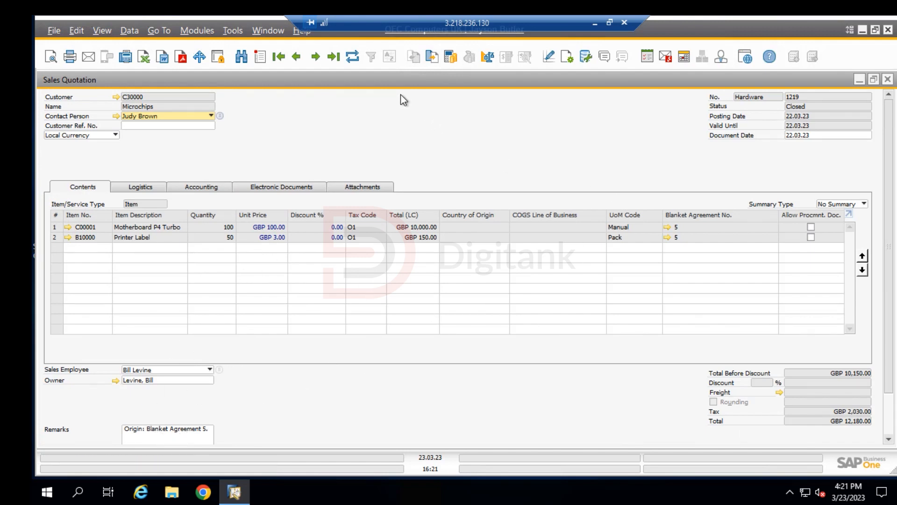
double_click(385, 126)
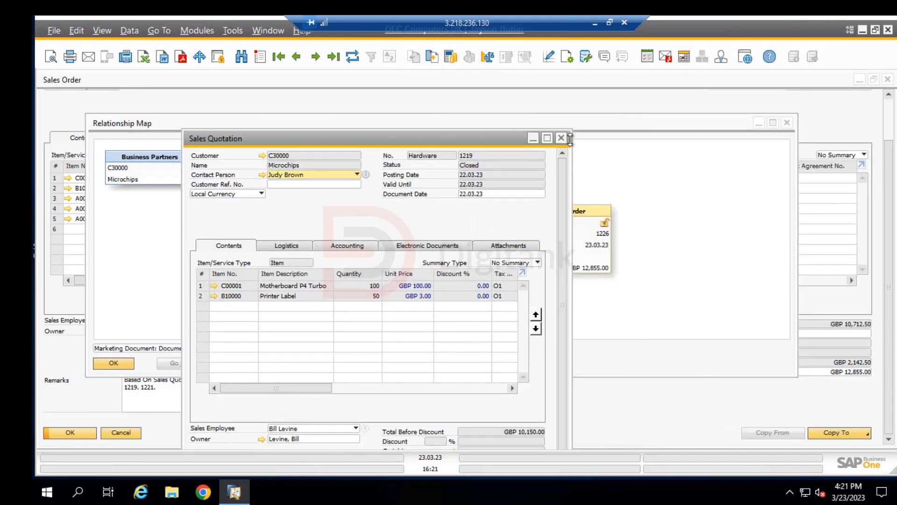
click(563, 138)
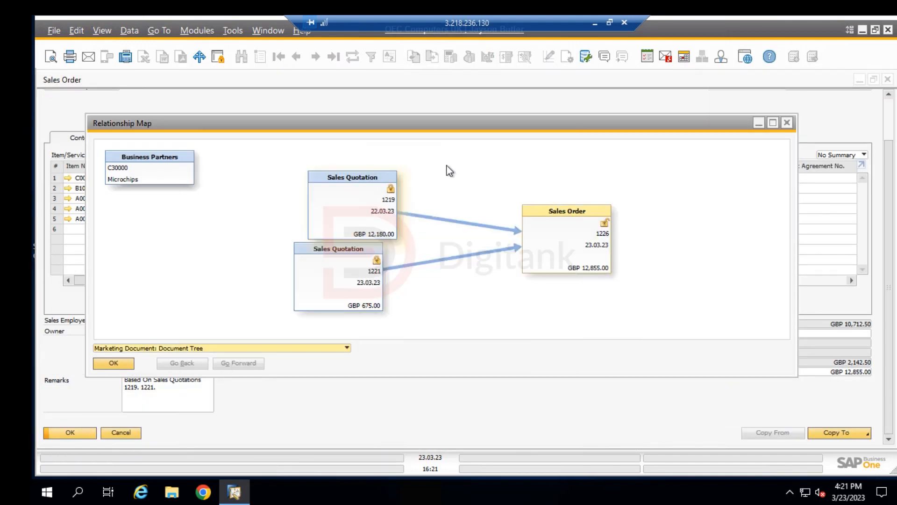
click(788, 123)
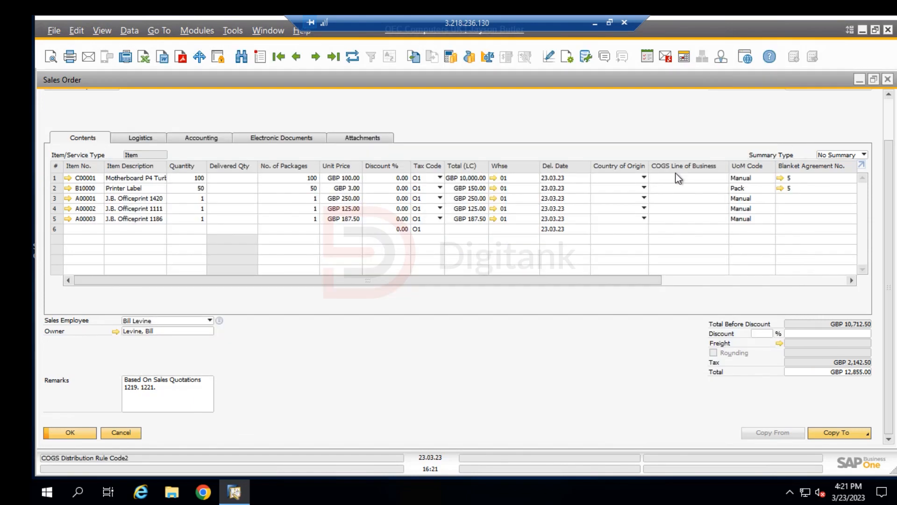